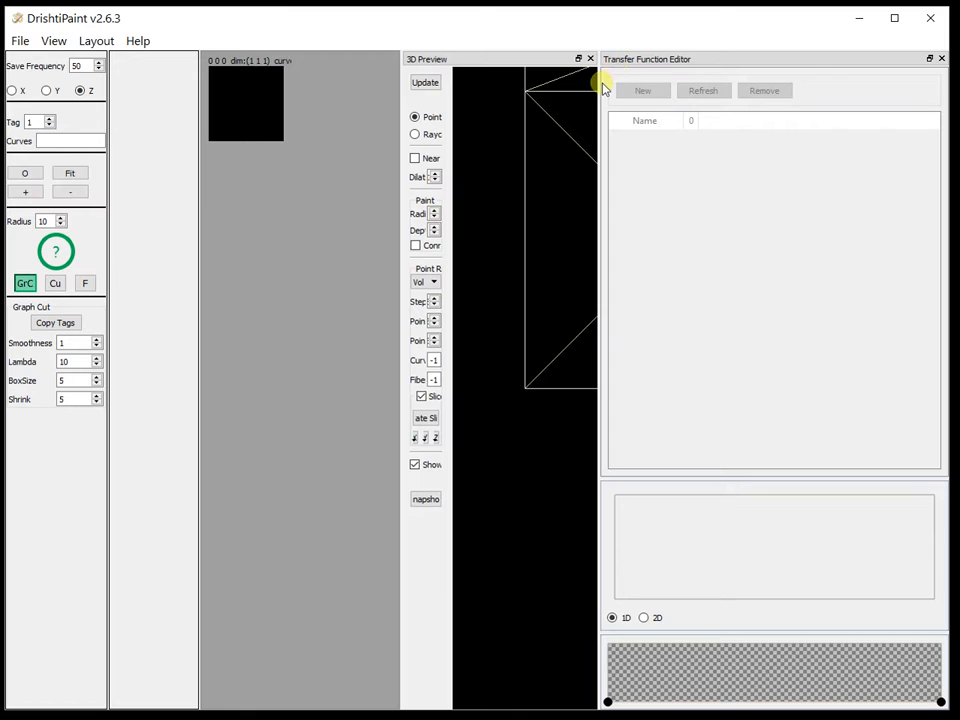
Resize the 3D Preview and Transfer Function Editor panels and load the volume data
left_click_drag(606, 93, 782, 107)
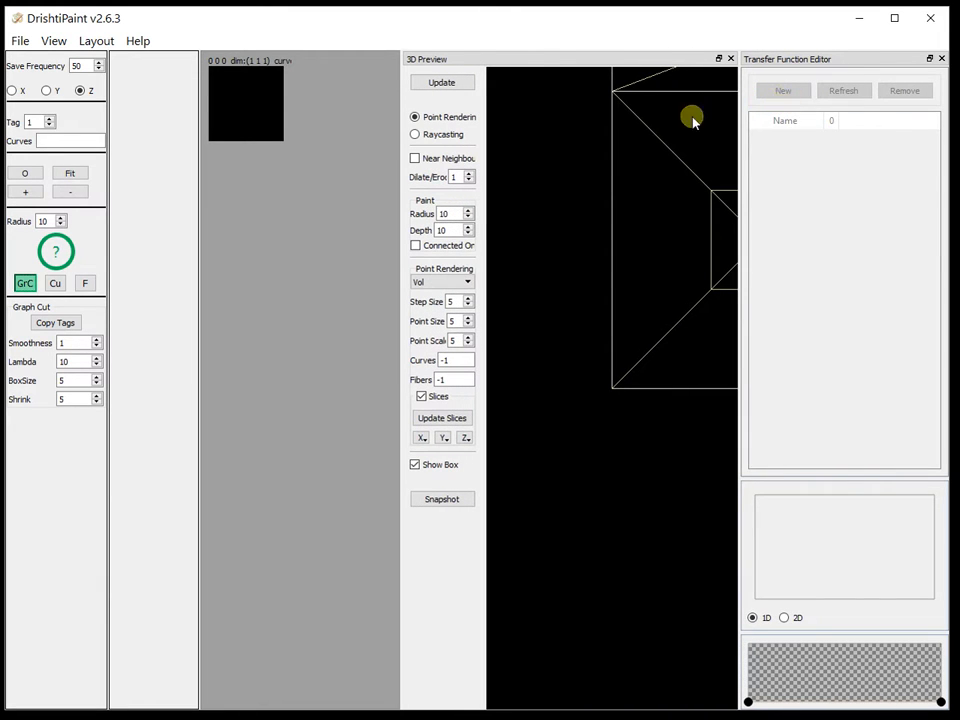
left_click_drag(404, 311, 383, 306)
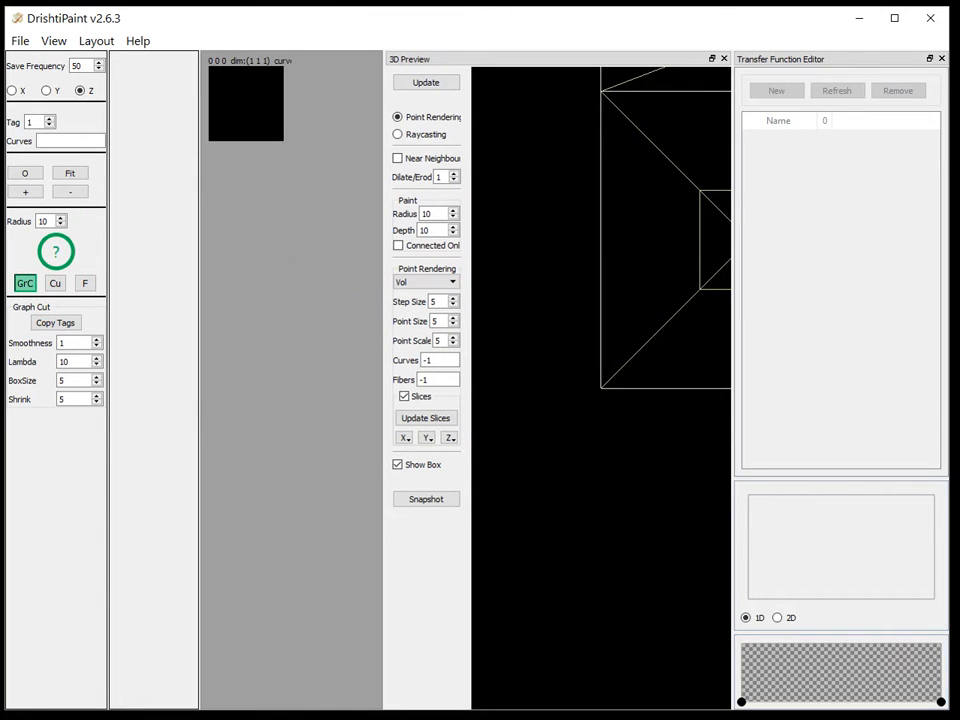
left_click_drag(639, 339, 313, 332)
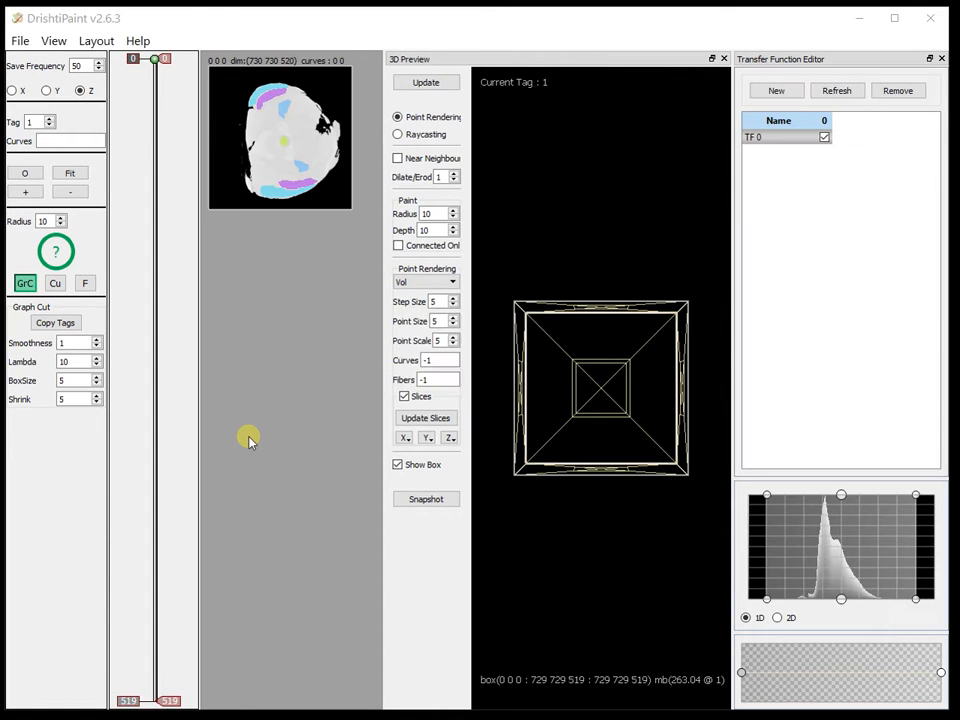
Switch the 3D preview to Raycasting and undock the 3D Preview and Transfer Function Editor panels out of the way
left_click(446, 389)
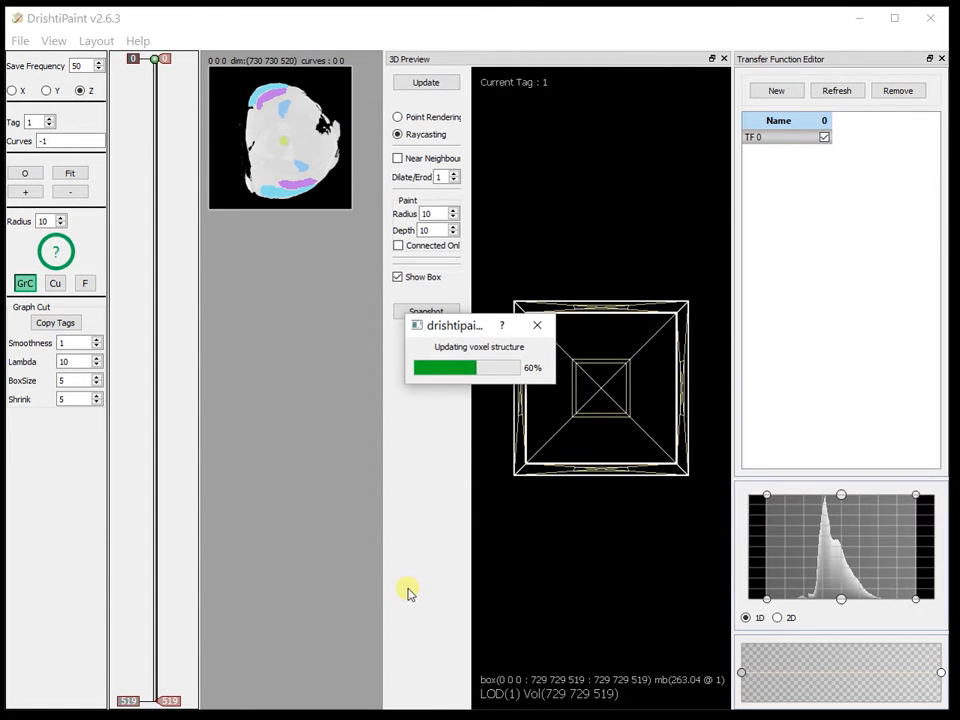
left_click_drag(532, 62, 958, 66)
left_click_drag(390, 101, 750, 111)
left_click_drag(793, 58, 958, 60)
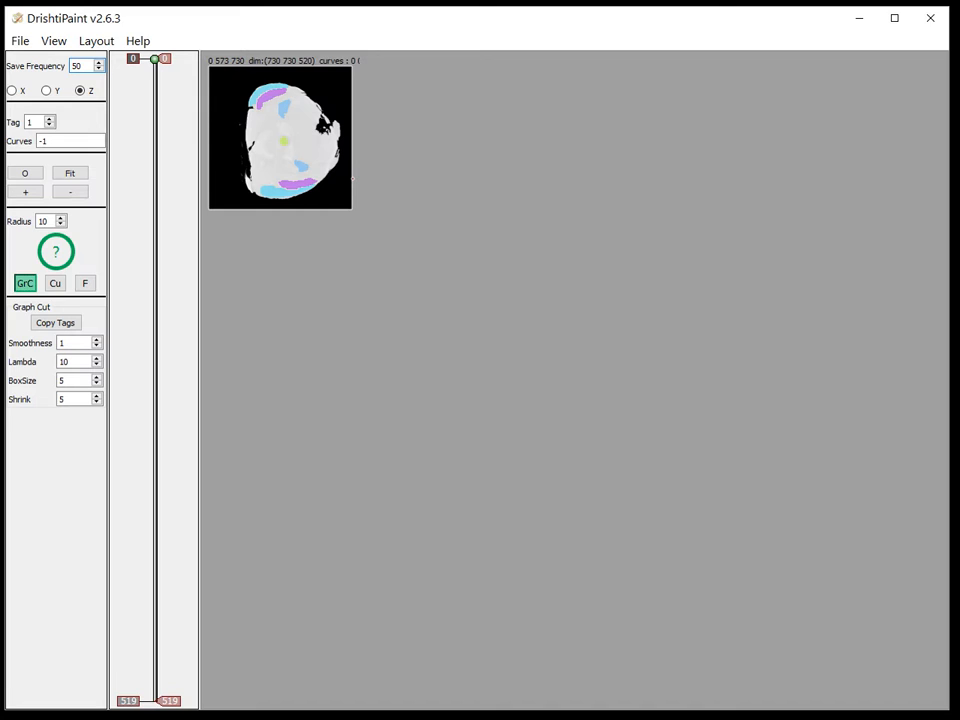
Narrow the transfer function's range on the histogram while viewing slice 159 fitted in the slice view
left_click(25, 173)
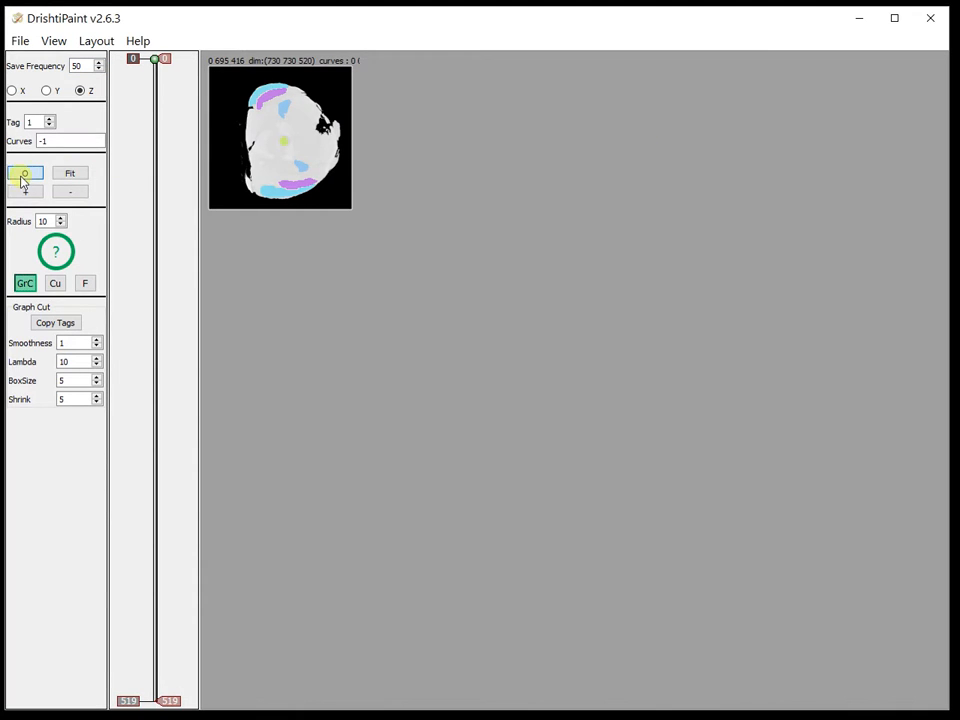
left_click(147, 268)
mouse_move(147, 268)
left_mouse_down()
mouse_move(131, 446)
mouse_move(146, 257)
left_mouse_up()
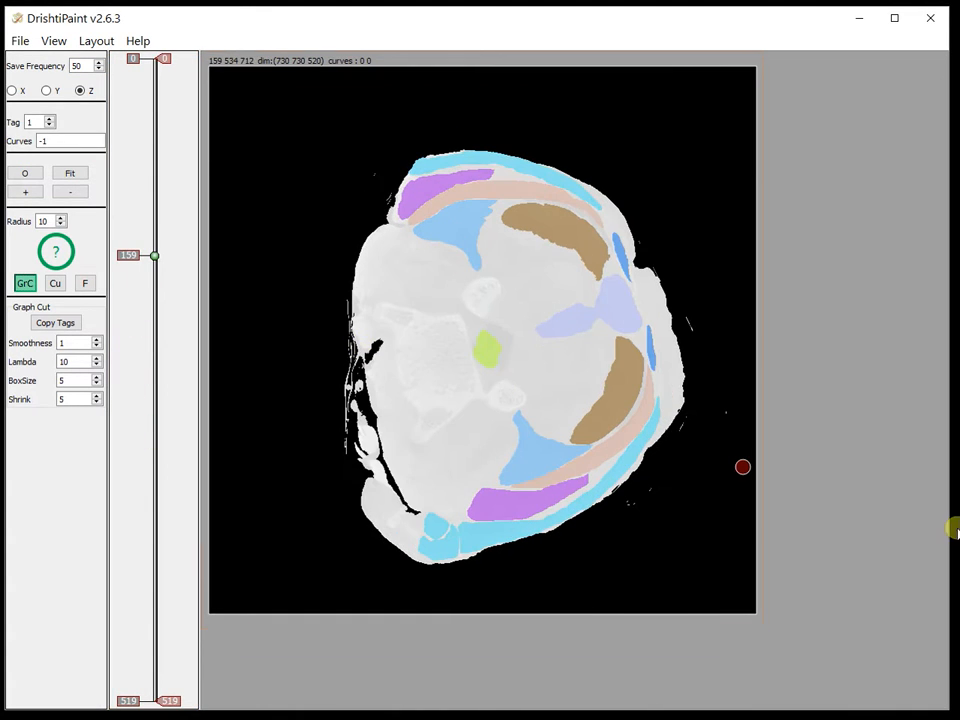
left_click_drag(958, 110, 709, 54)
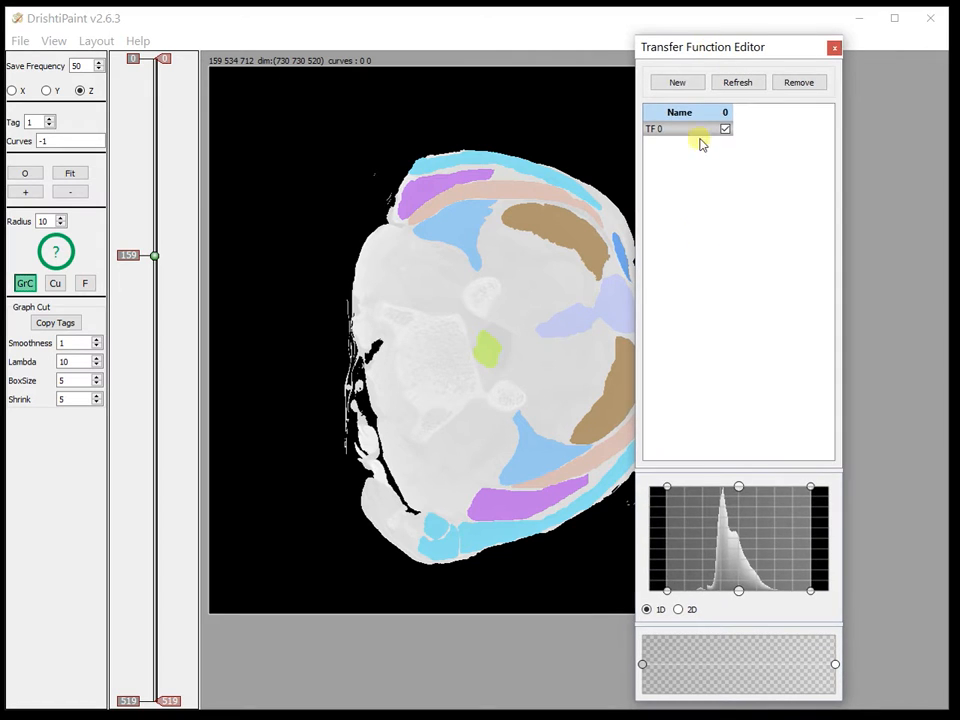
left_click_drag(809, 592, 857, 594)
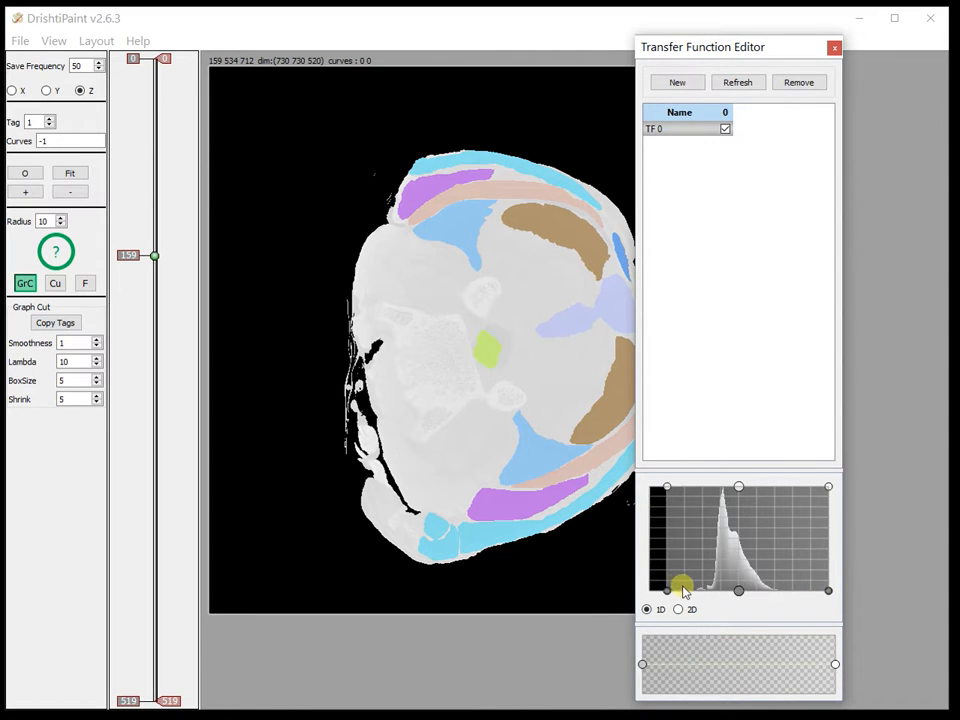
left_click_drag(668, 590, 696, 594)
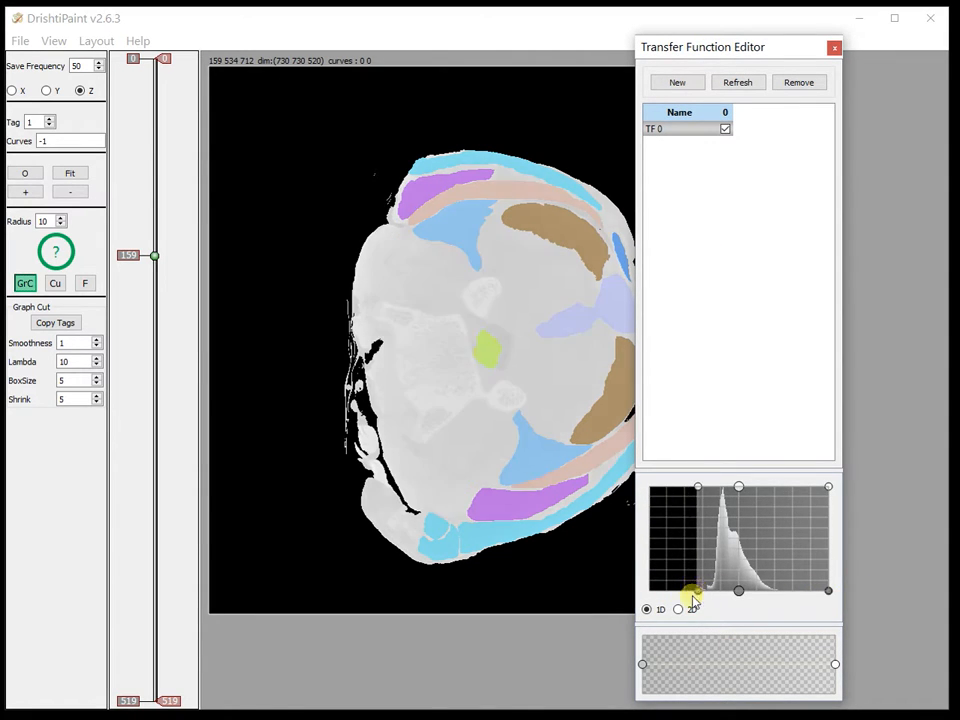
Change the colour of the transfer function's gradient point and move the editor aside
double_click(642, 664)
left_click(522, 349)
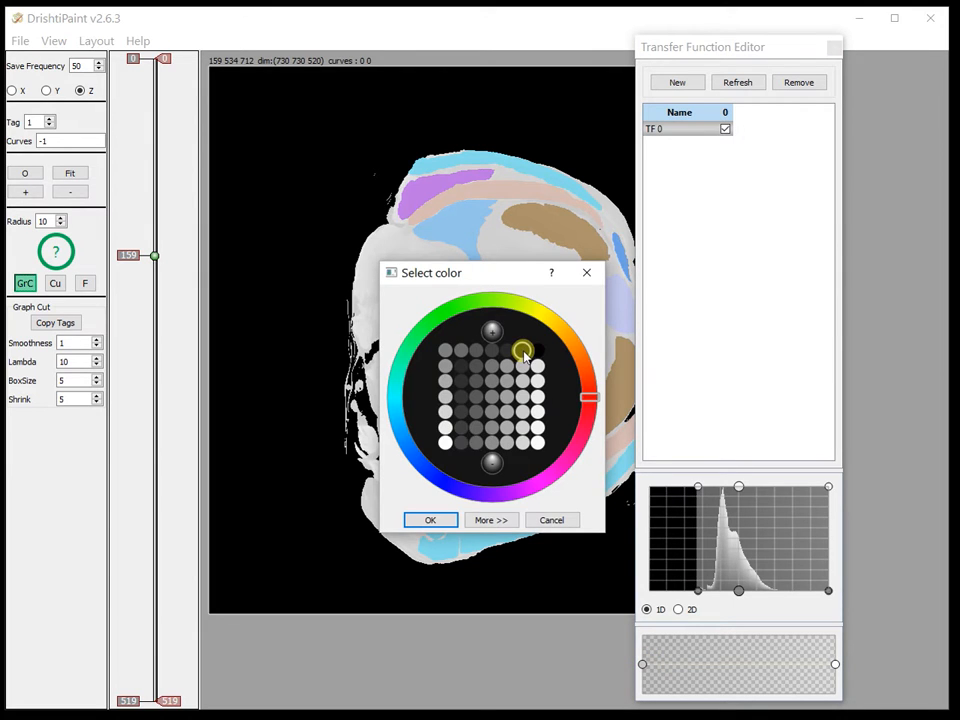
left_click(430, 519)
left_click_drag(703, 51, 959, 46)
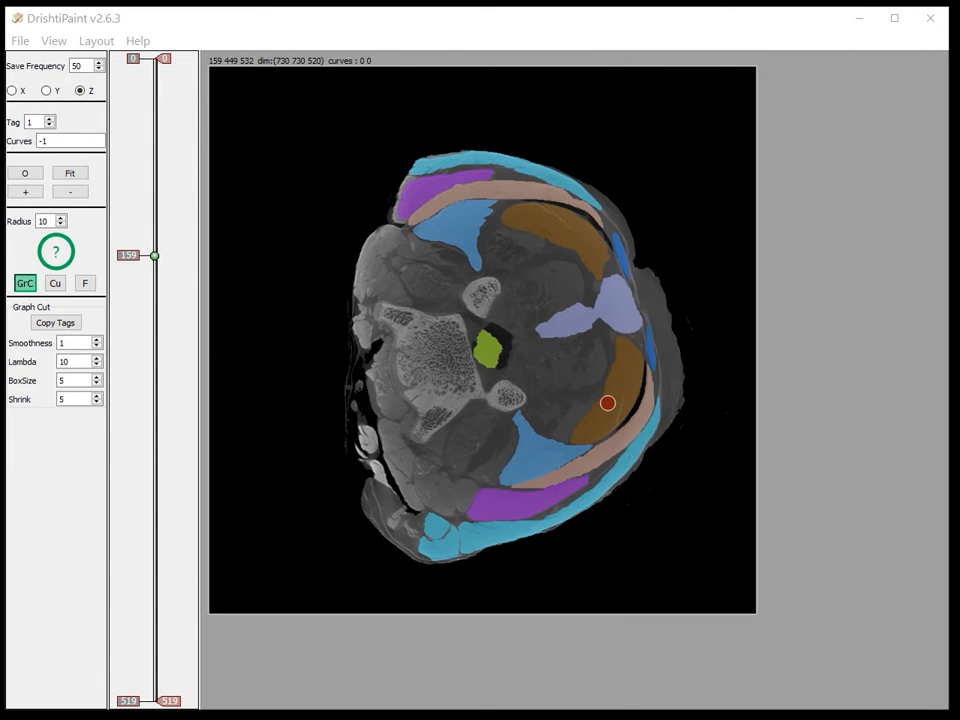
Go to slice 214 and inspect the voxel and tag values of the coloured regions
left_click_drag(154, 308, 214, 326)
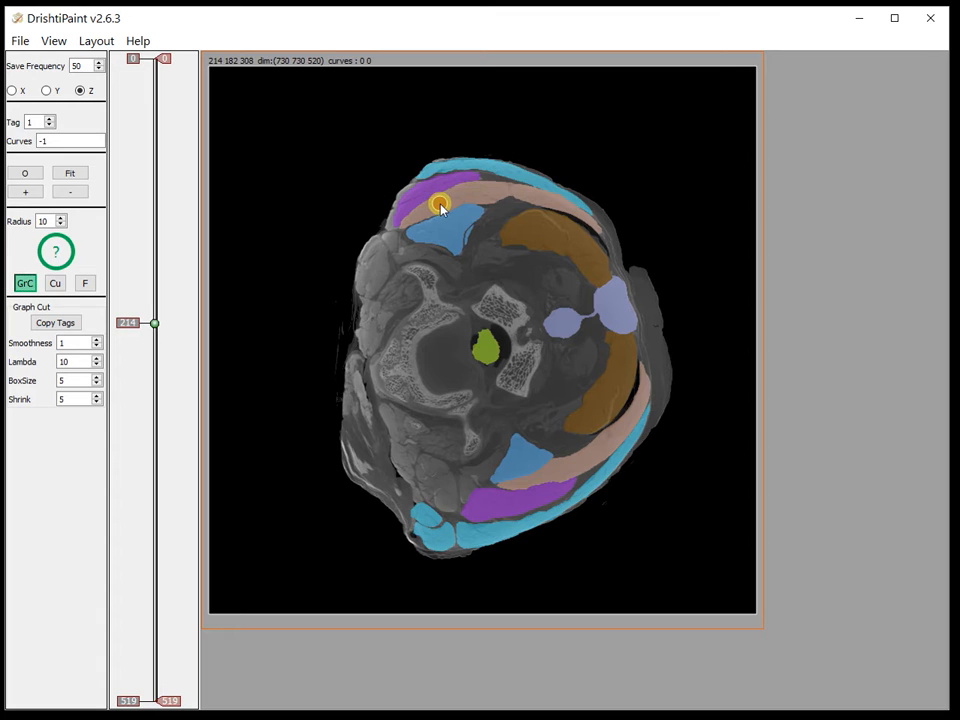
mouse_move(440, 207)
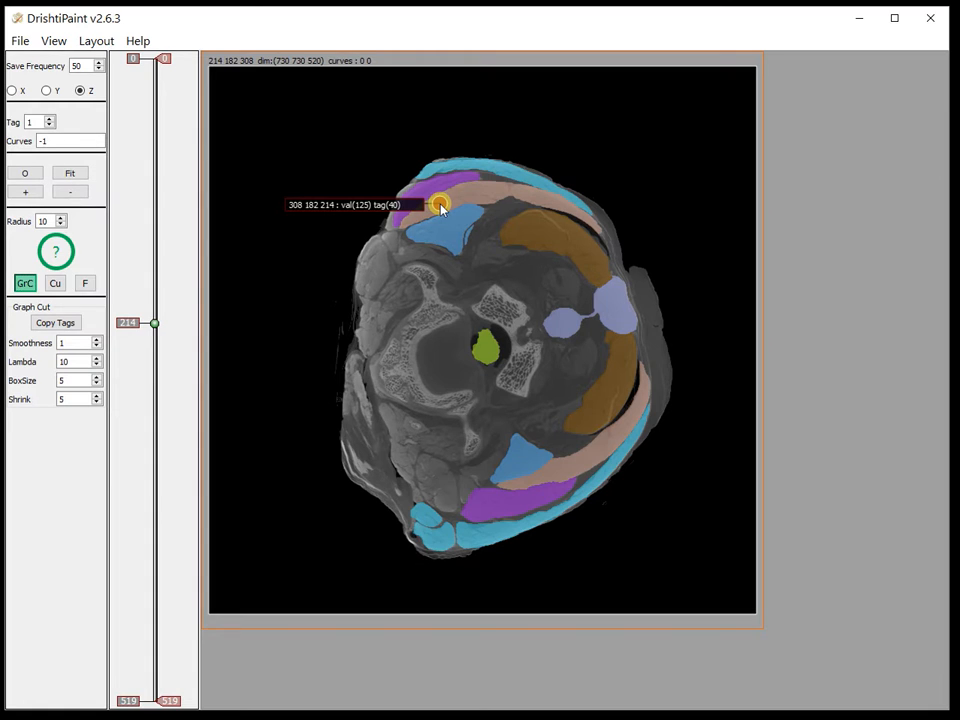
mouse_move(444, 230)
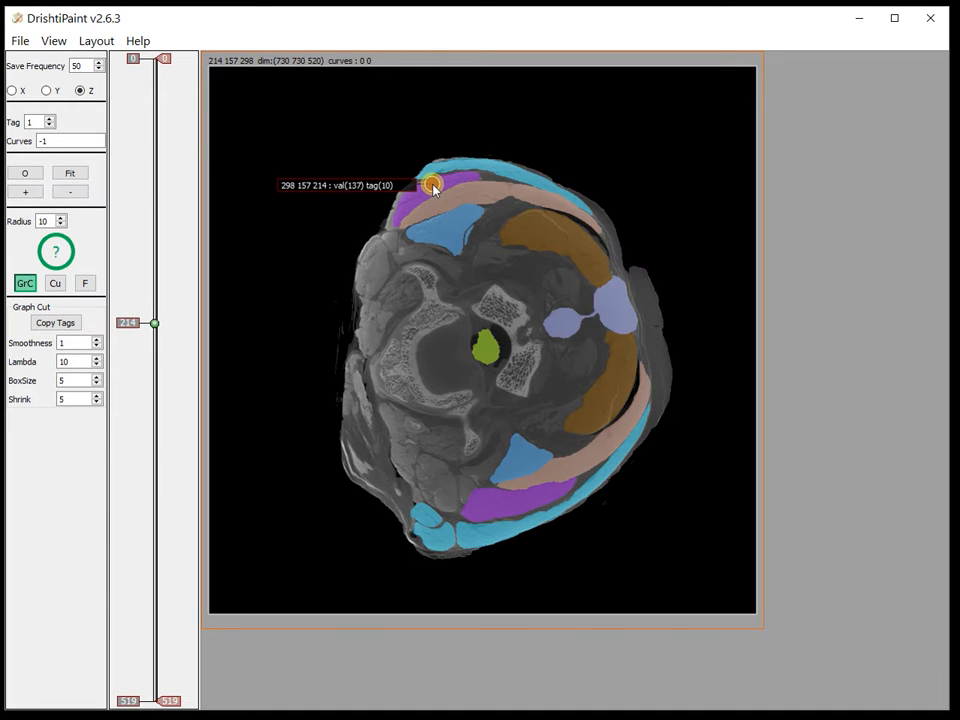
mouse_move(564, 337)
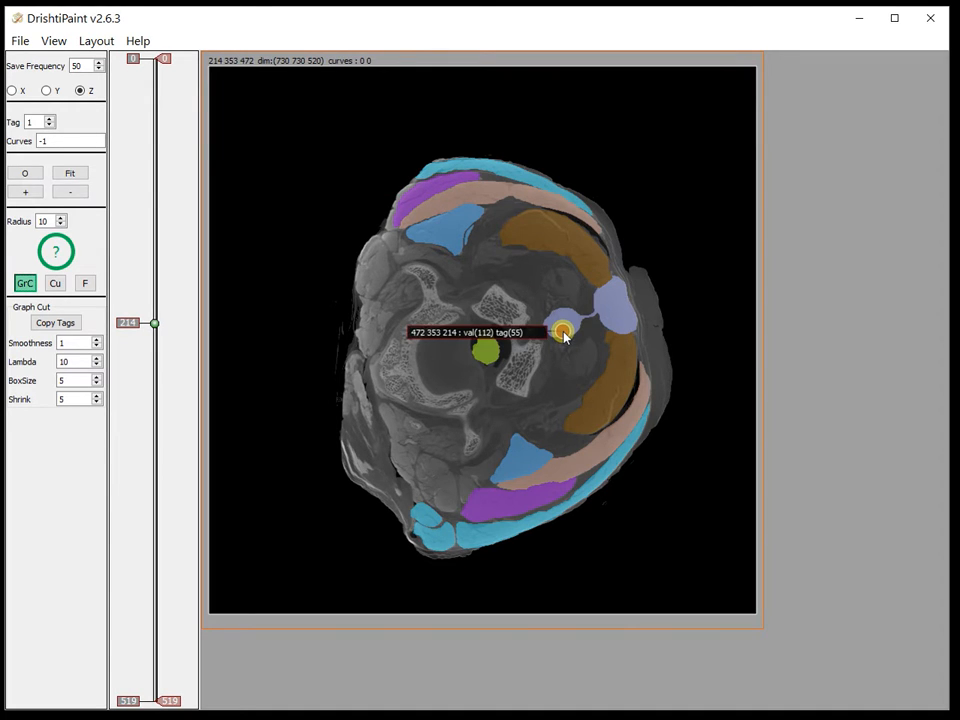
mouse_move(521, 462)
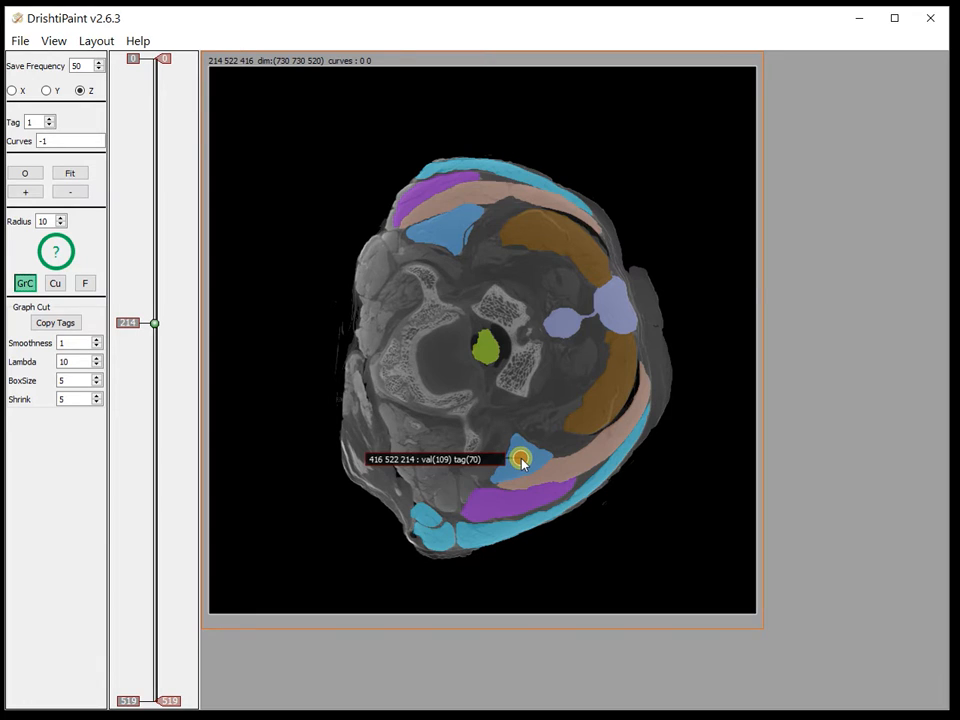
mouse_move(500, 506)
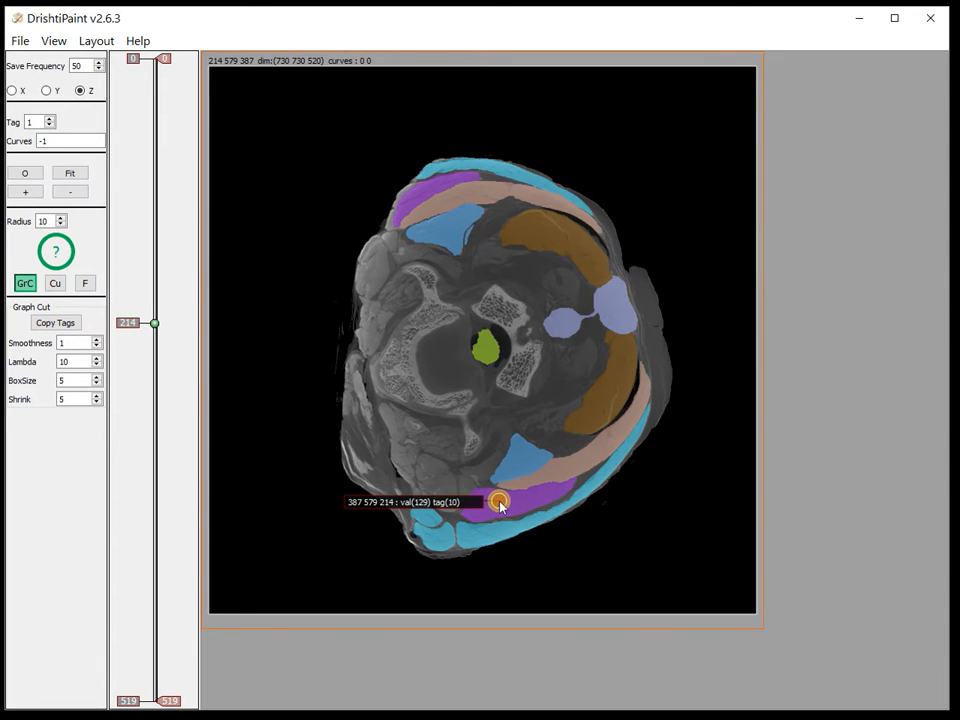
mouse_move(613, 313)
mouse_move(476, 347)
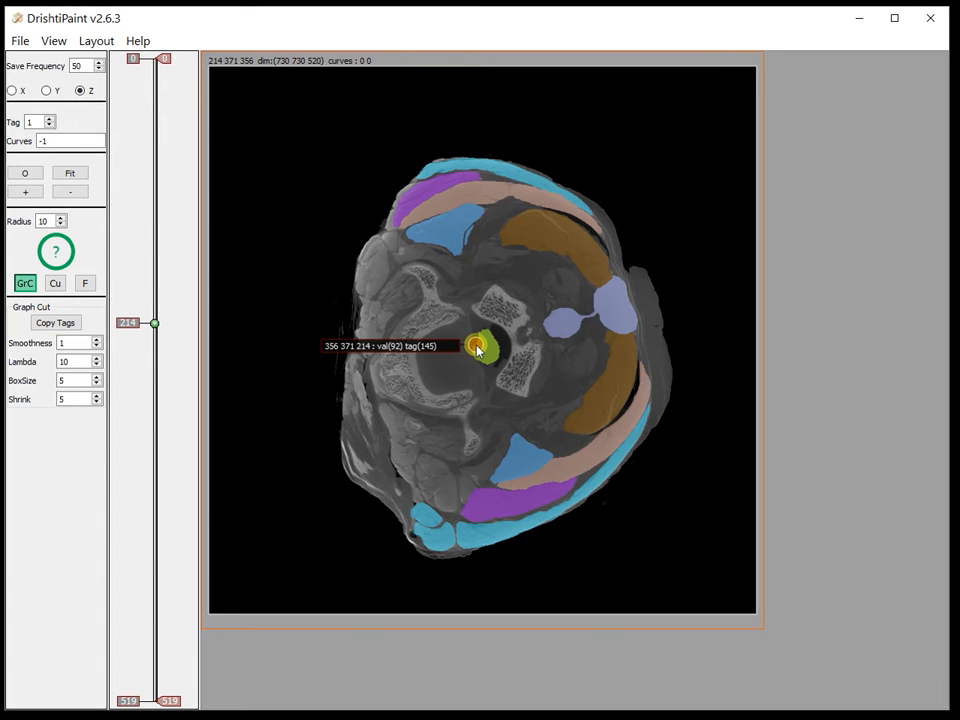
Bring the 3D Preview window back into view and enlarge it
left_click_drag(105, 321, 204, 422)
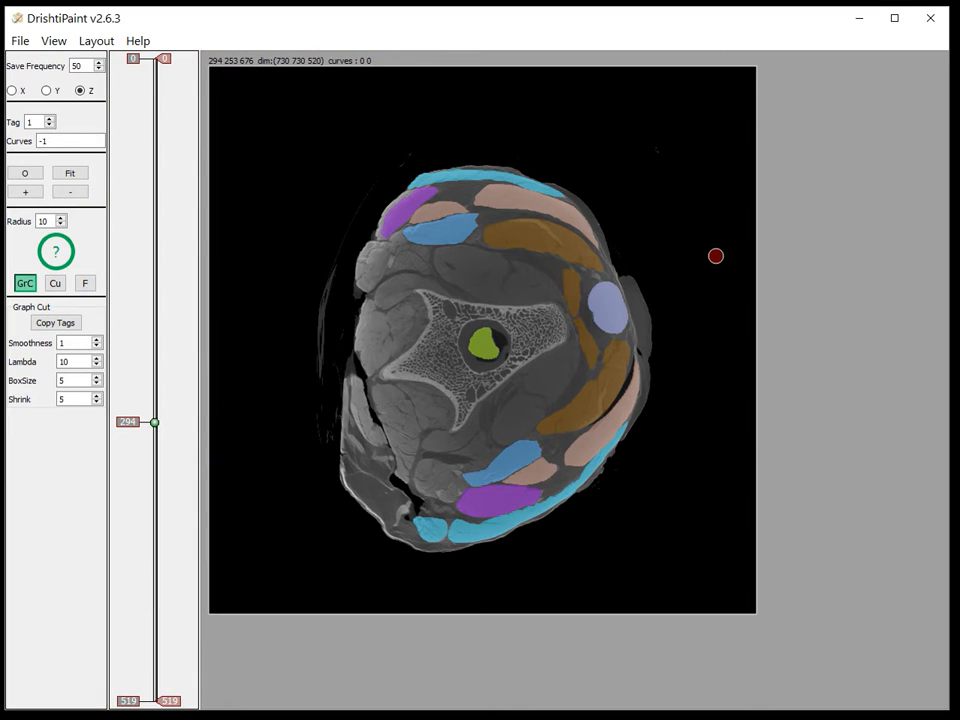
left_click_drag(957, 42, 643, 41)
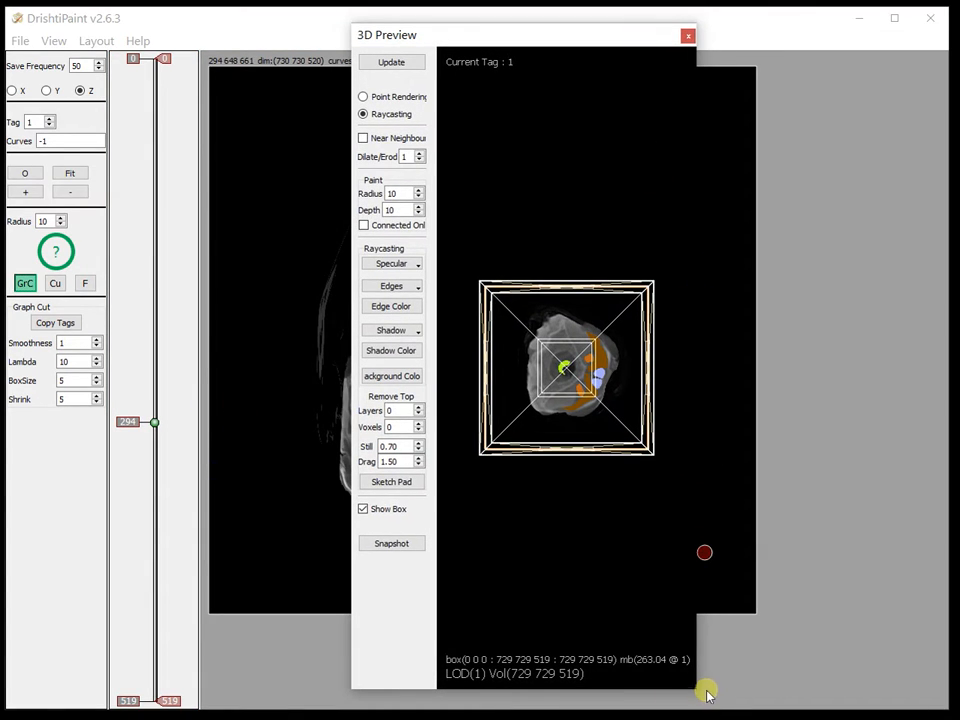
left_click_drag(694, 688, 930, 687)
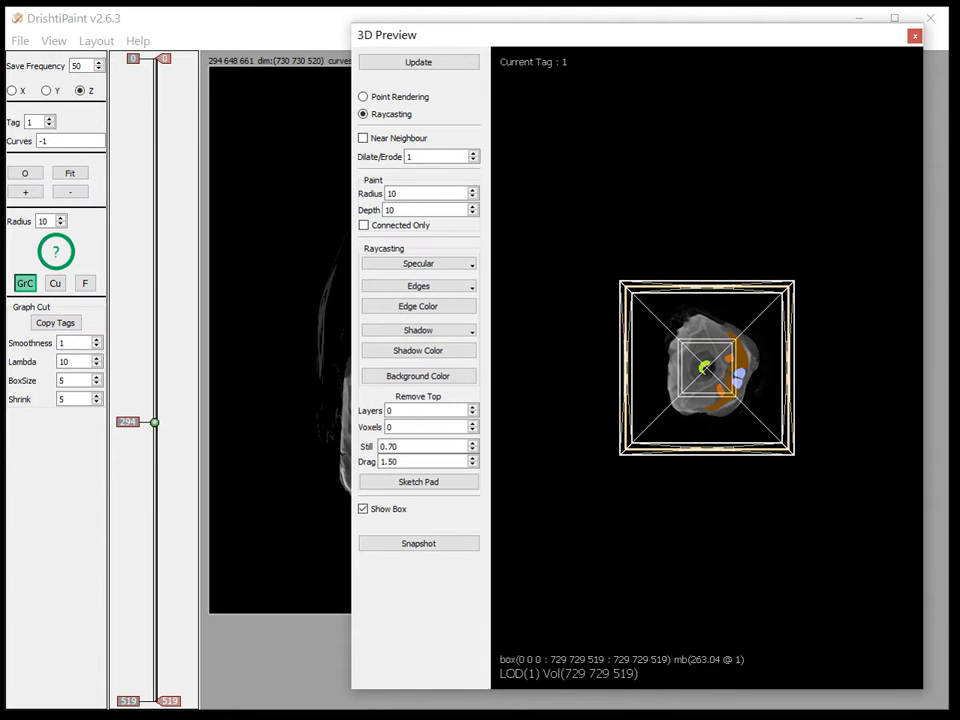
left_click_drag(597, 34, 533, 37)
Hide the bounding box in the 3D raycast rendering
middle_click_drag(684, 165, 631, 569)
left_click_drag(631, 569, 724, 210)
key("b")
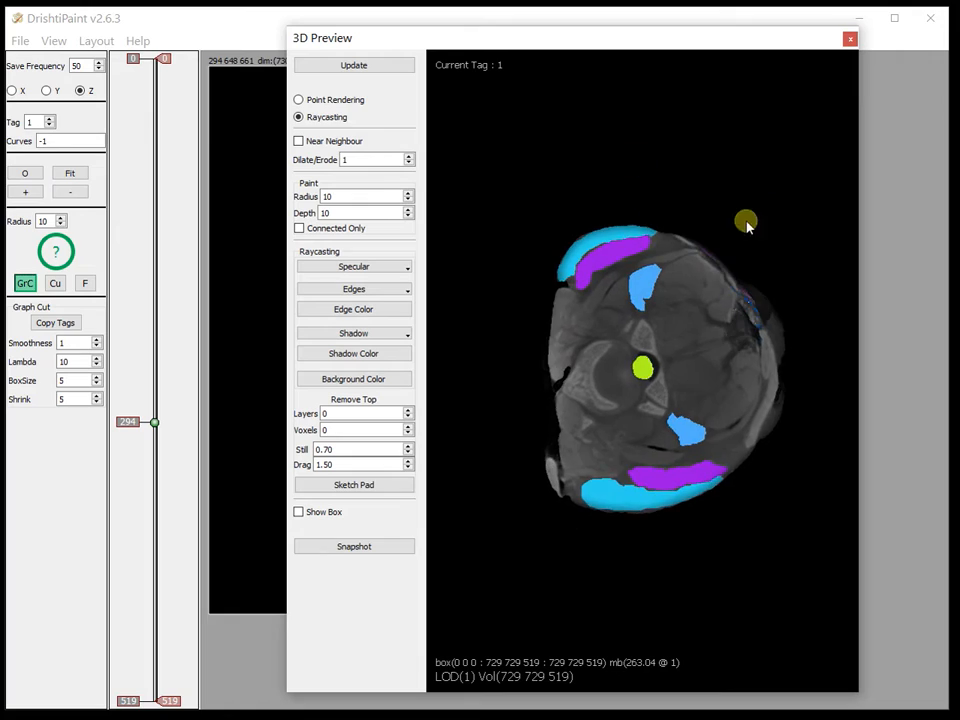
Rotate the rendered volume to examine it from different angles
middle_click_drag(690, 250, 650, 533)
left_click_drag(724, 489, 542, 431)
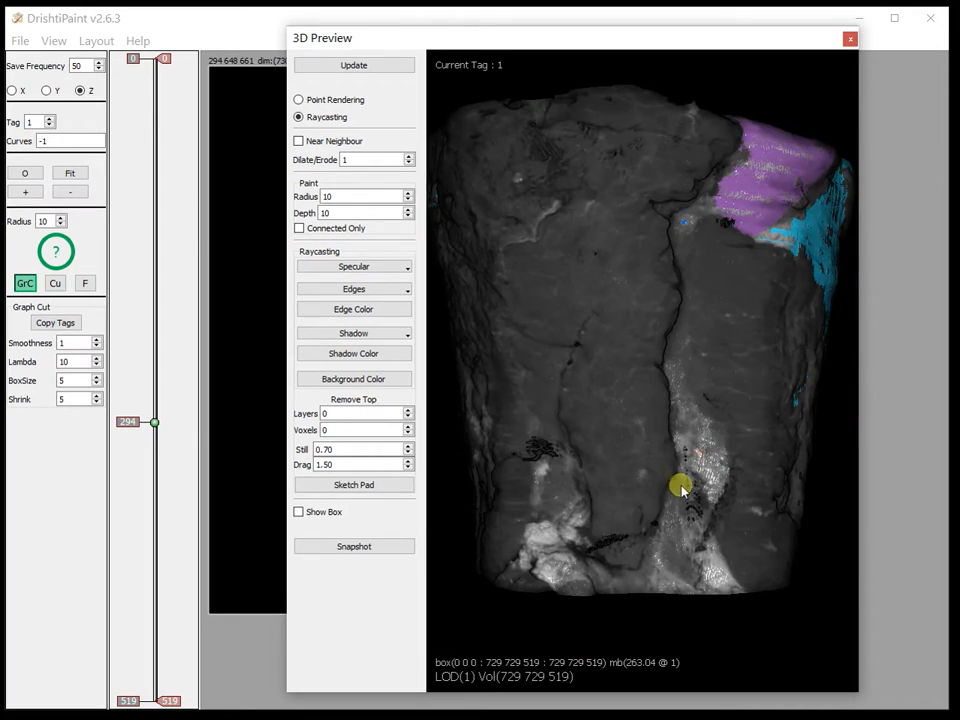
middle_click_drag(681, 486, 622, 214)
left_click_drag(622, 214, 632, 538)
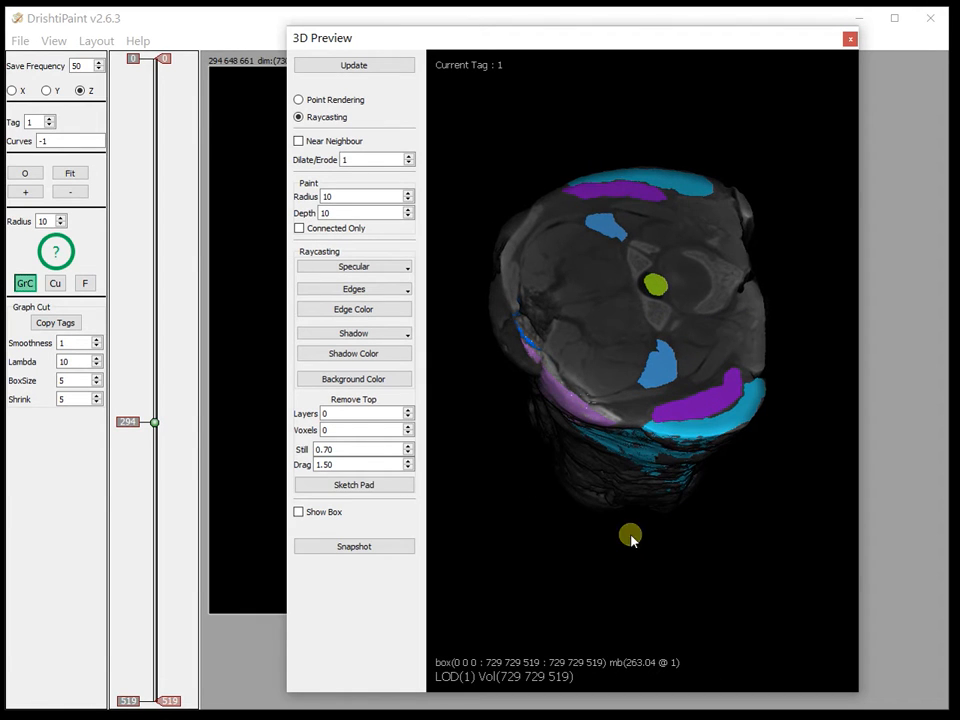
Open the Tag Color Editor and toggle tag 0 off and back on to view the tagged structures alone
left_click(52, 40)
left_click(86, 98)
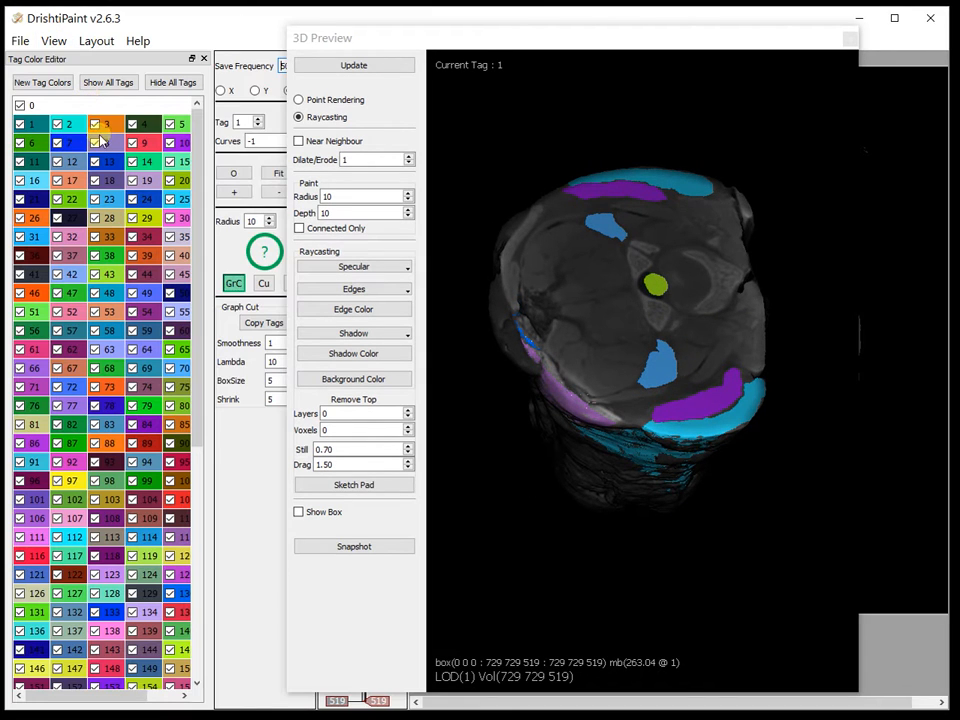
left_click(20, 105)
left_click_drag(705, 484, 658, 135)
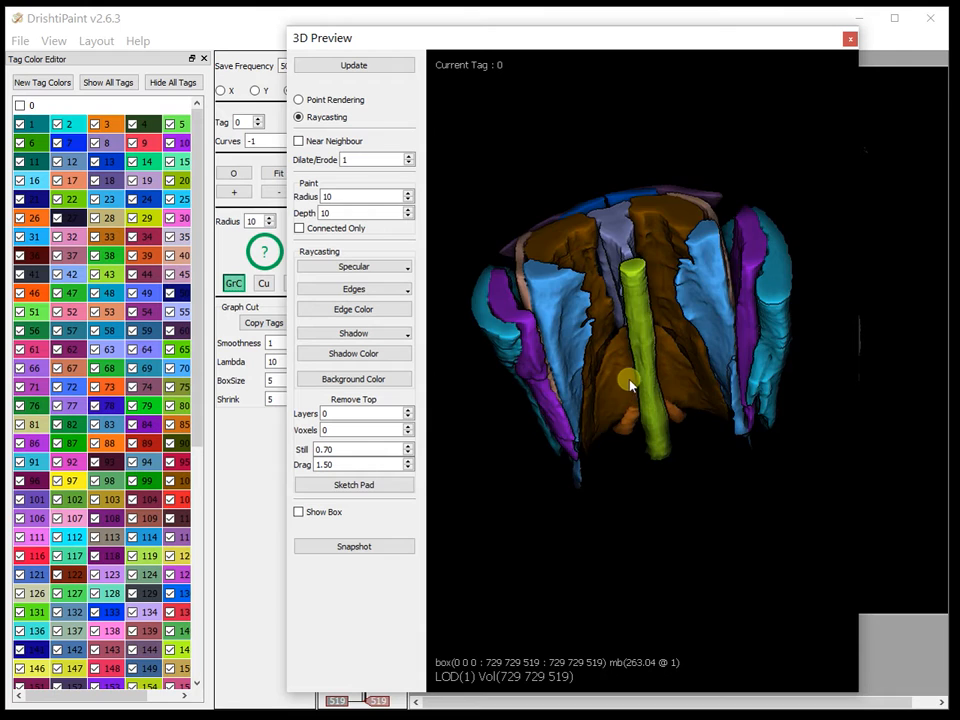
left_click_drag(630, 385, 649, 349)
left_click(19, 105)
Rotate and zoom the 3D preview to examine the cut face of the volume
left_click_drag(671, 420, 471, 360)
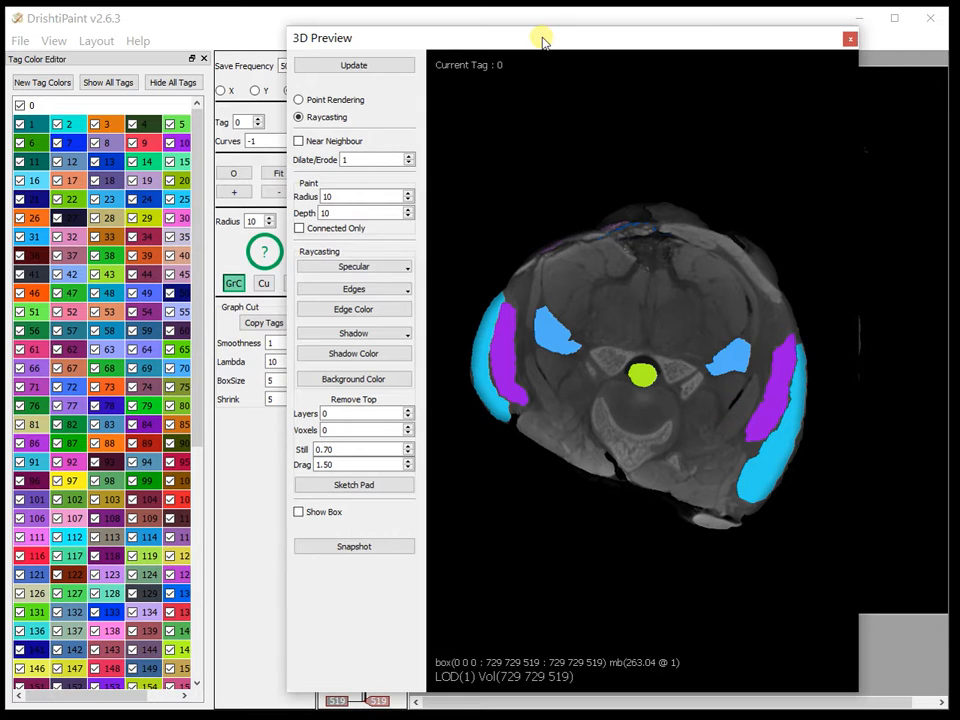
left_click_drag(654, 302, 652, 484)
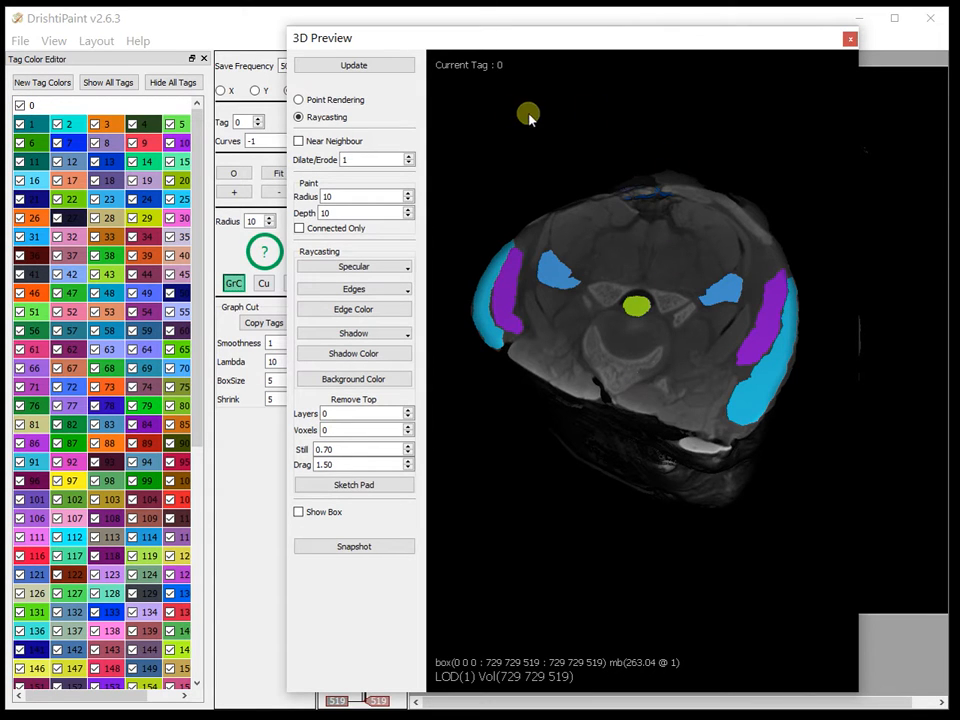
left_click_drag(633, 122, 651, 103)
scroll(728, 470, "up", 4)
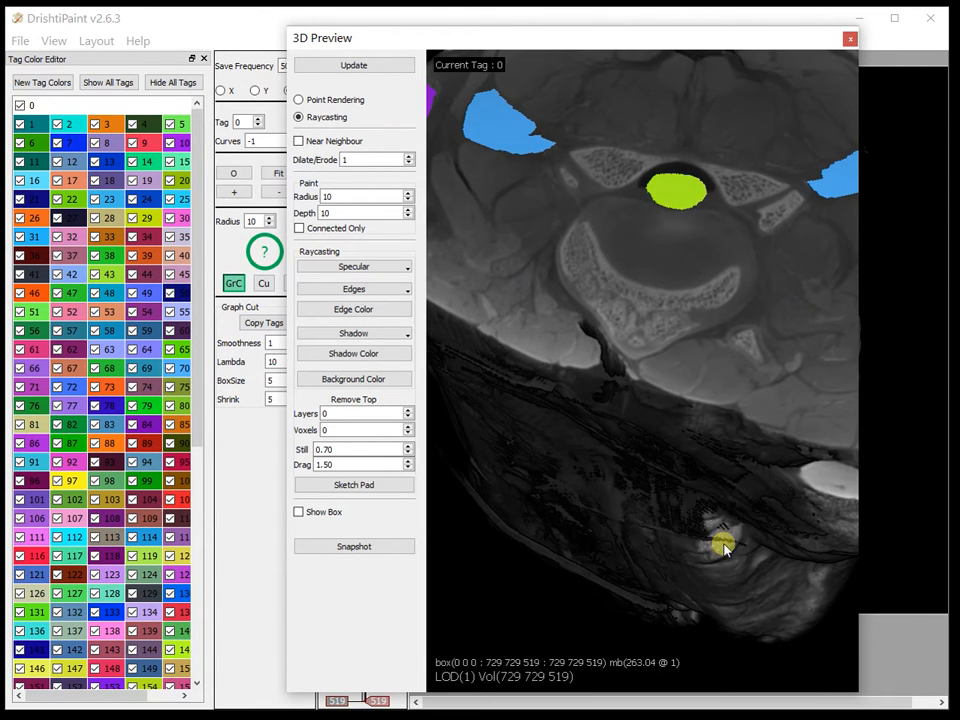
scroll(747, 371, "down", 4)
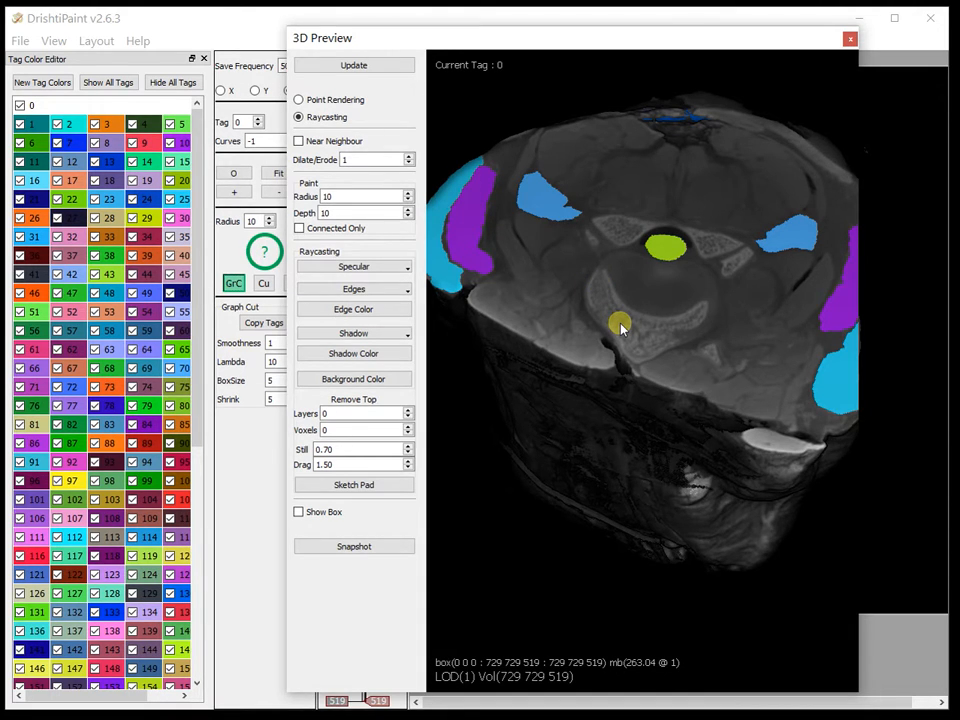
Query voxel and tag information at points on the 3D rendering through the Command Help dialog
key("space")
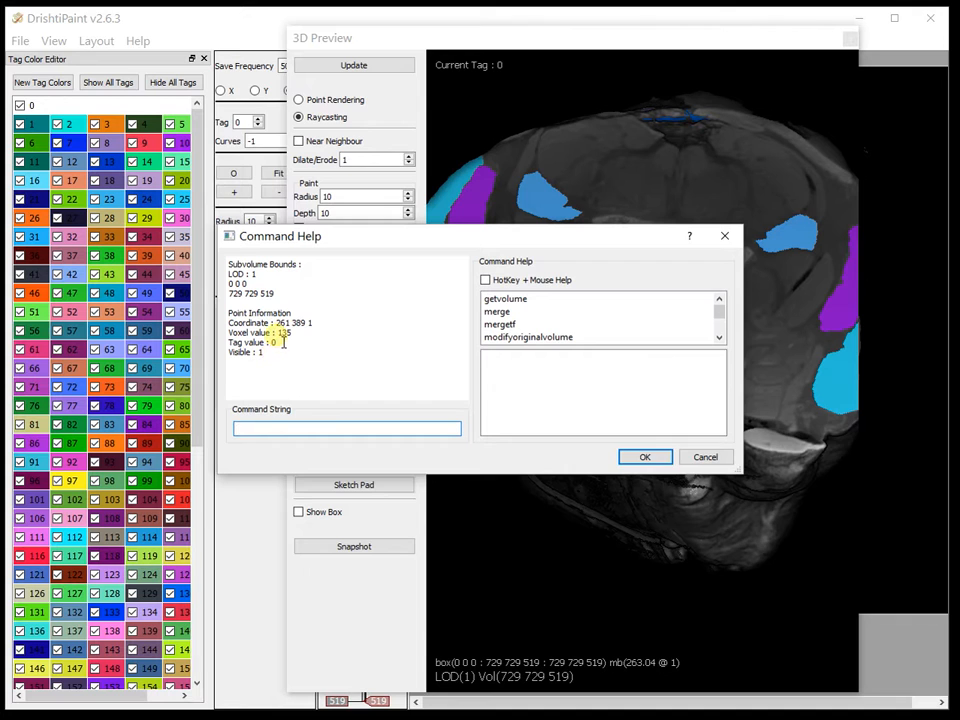
left_click(724, 236)
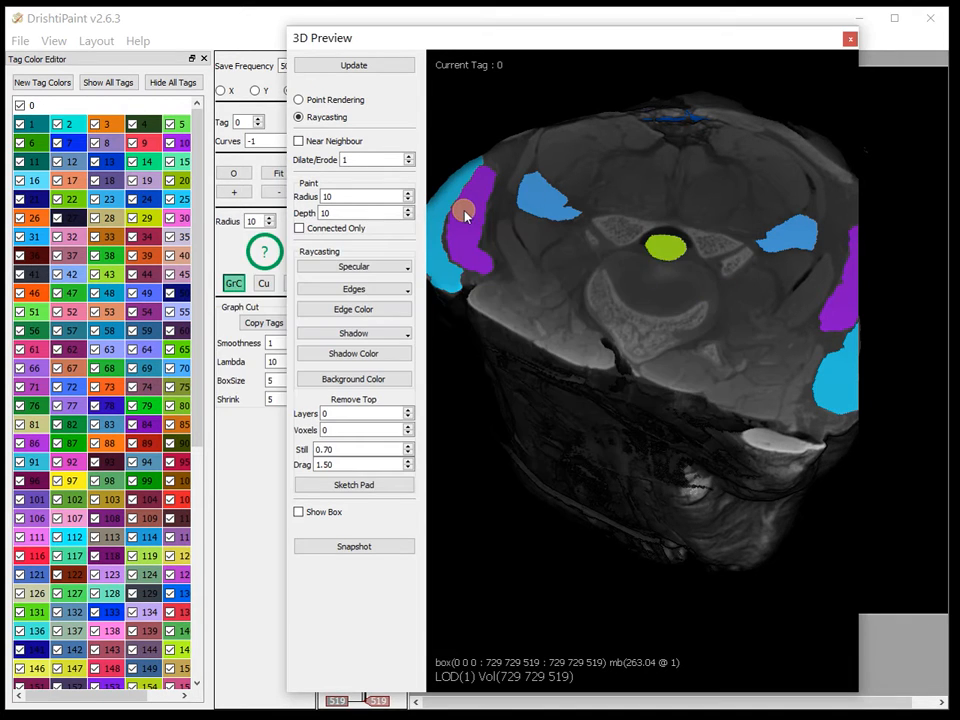
key("space")
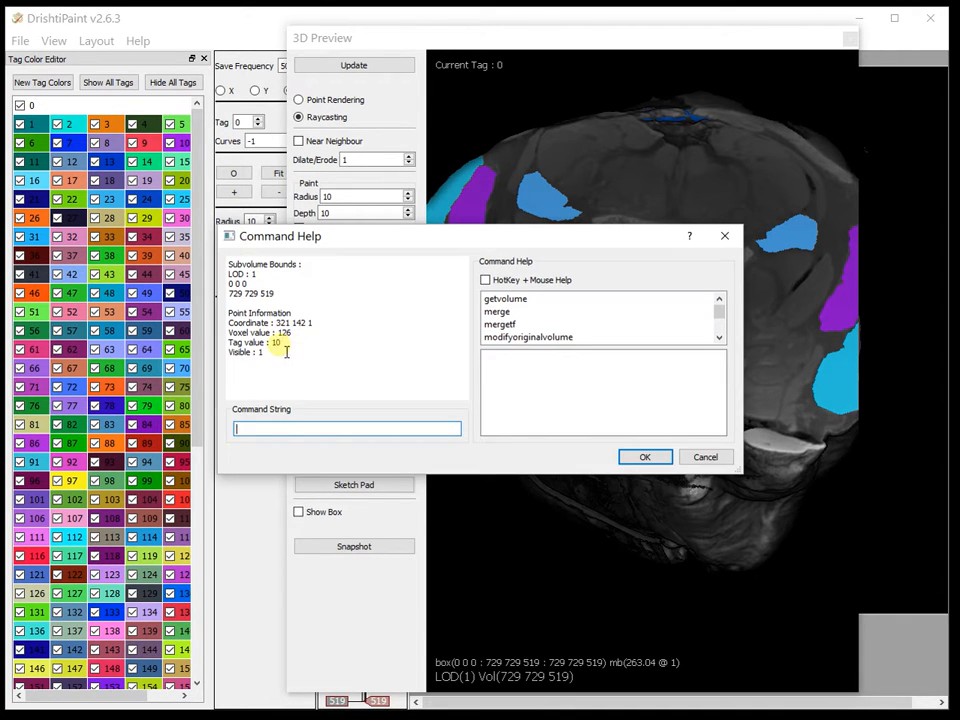
left_click(724, 236)
key("space")
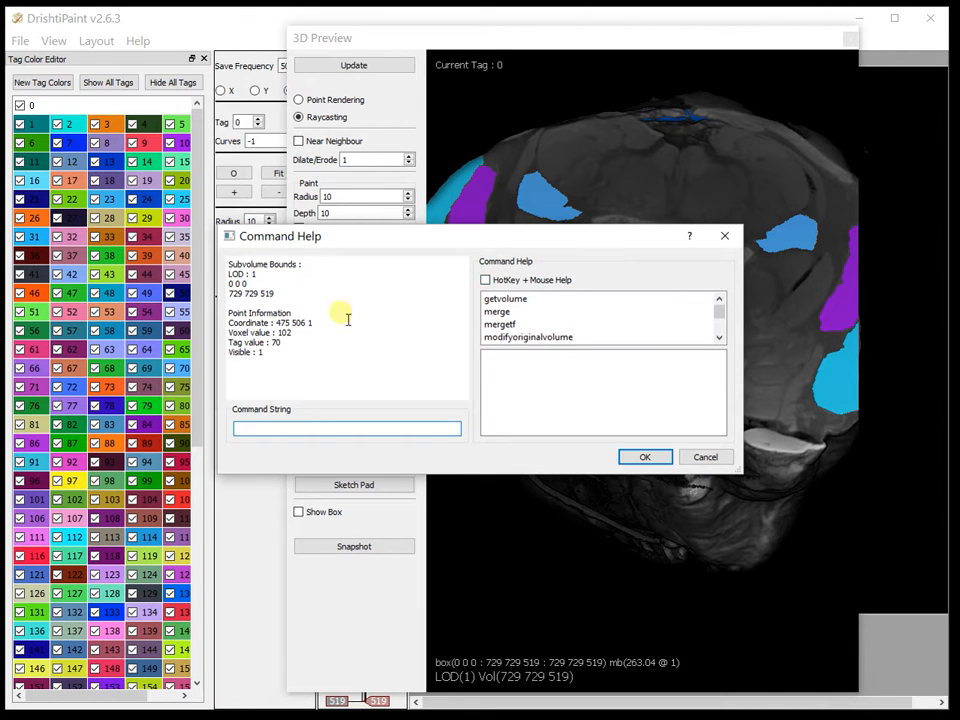
Query voxel and tag information at several points of the 3D preview, rotating the volume between queries
left_click(725, 236)
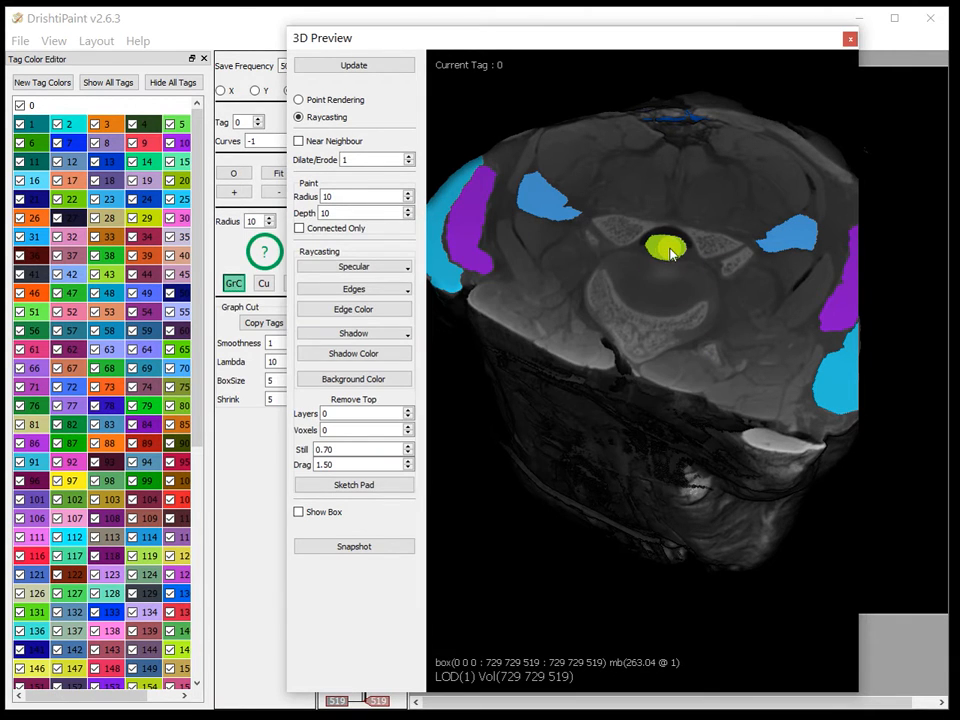
key("space")
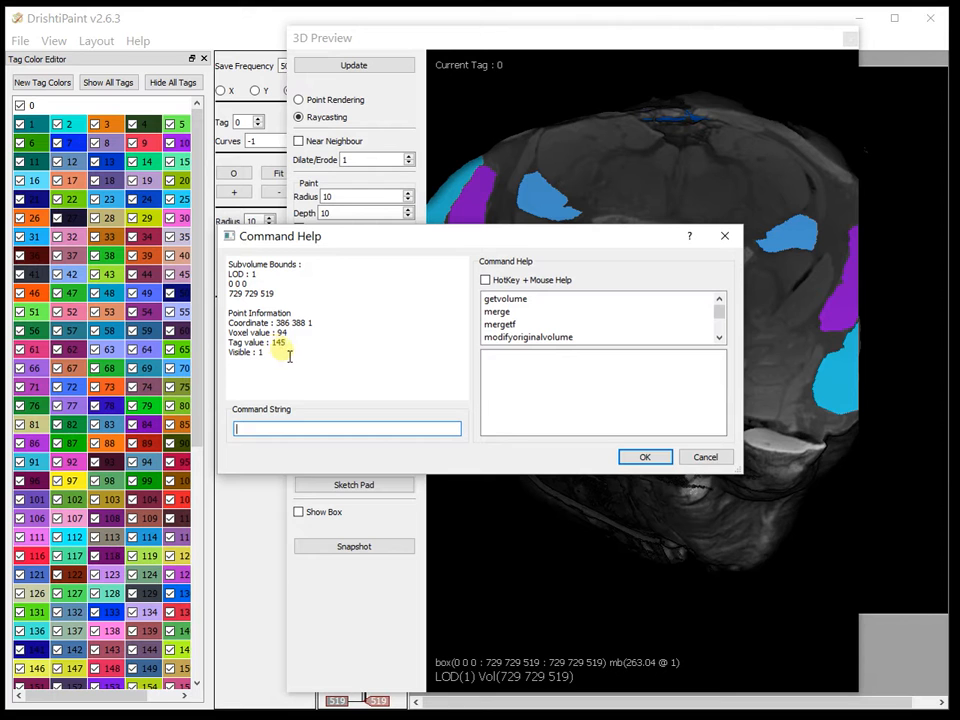
left_click(725, 236)
left_click_drag(639, 506, 672, 372)
key("space")
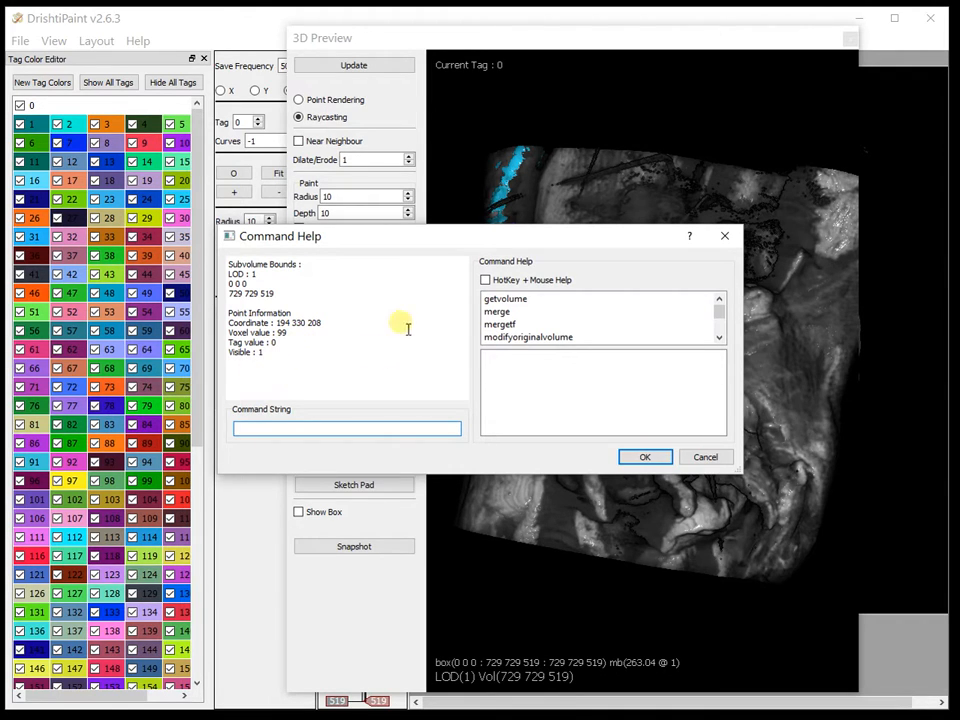
left_click(704, 456)
left_click_drag(706, 468, 602, 313)
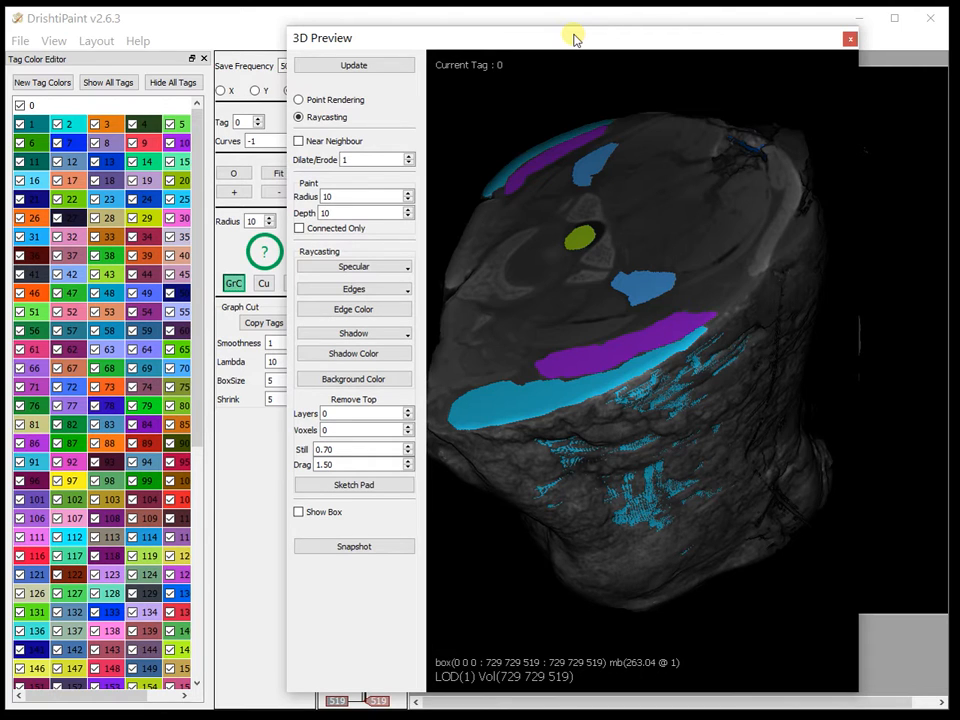
Move the 3D preview window out of the way and step the Z slice to 303
left_click_drag(578, 38, 958, 40)
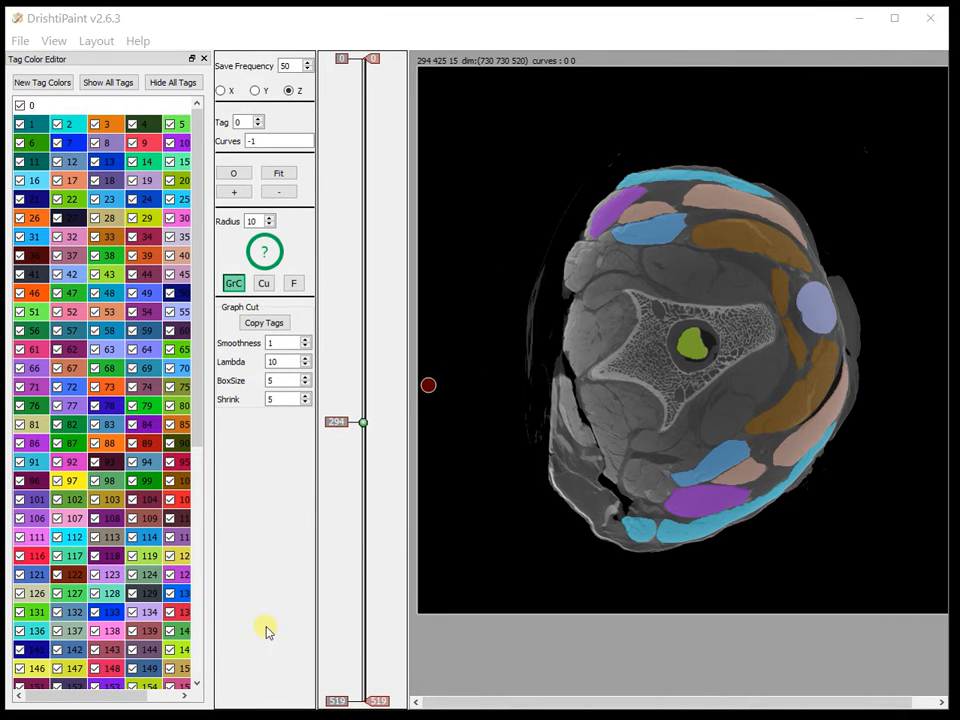
left_click_drag(358, 461, 360, 433)
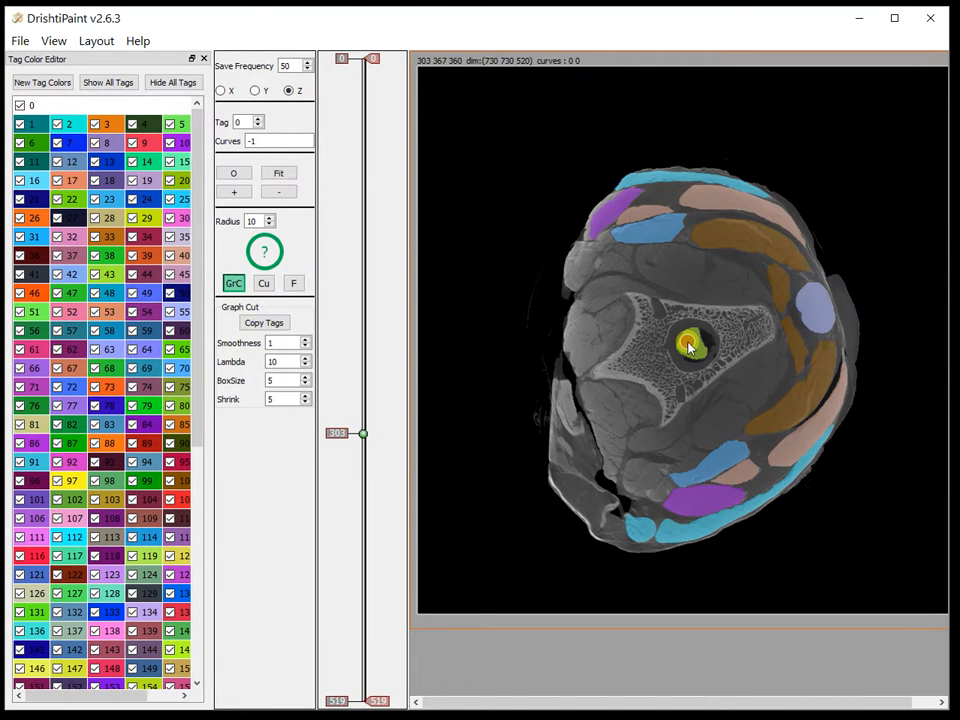
mouse_move(688, 346)
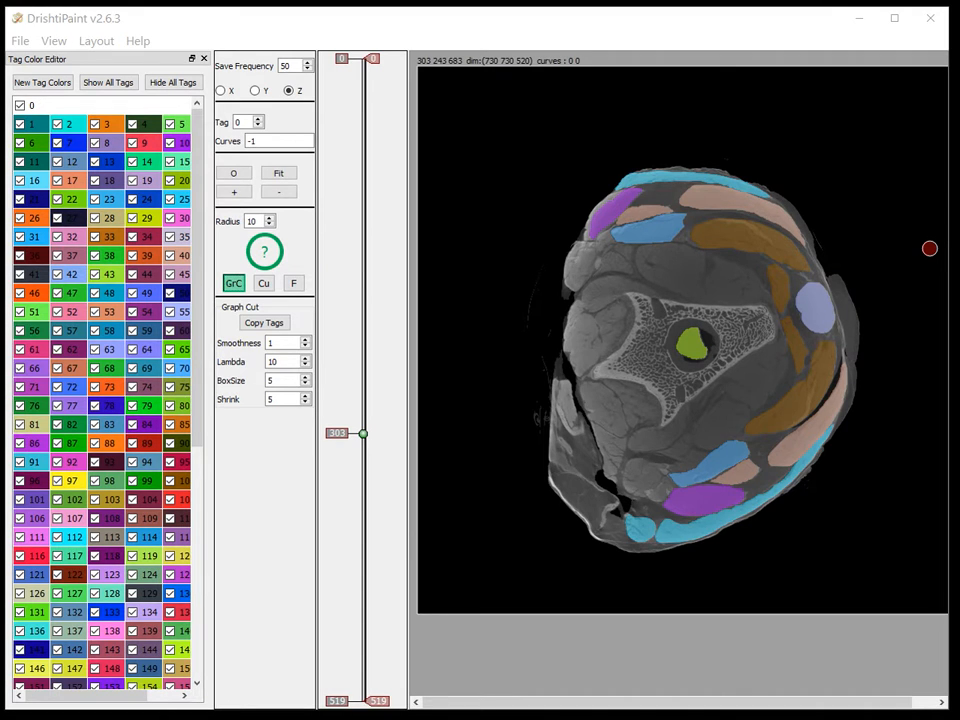
Switch to the qt5vars console, start python, and compute 255 * 0.5 and 255 * 0.4
left_click_drag(955, 395, 615, 285)
type("python")
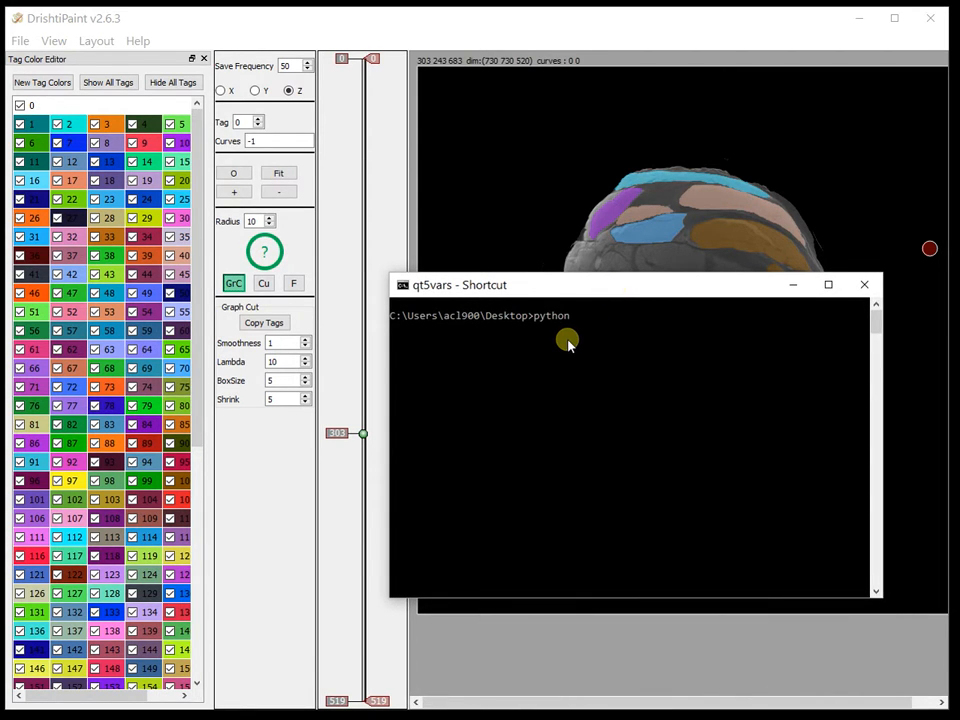
key("Return")
type("255 * ")
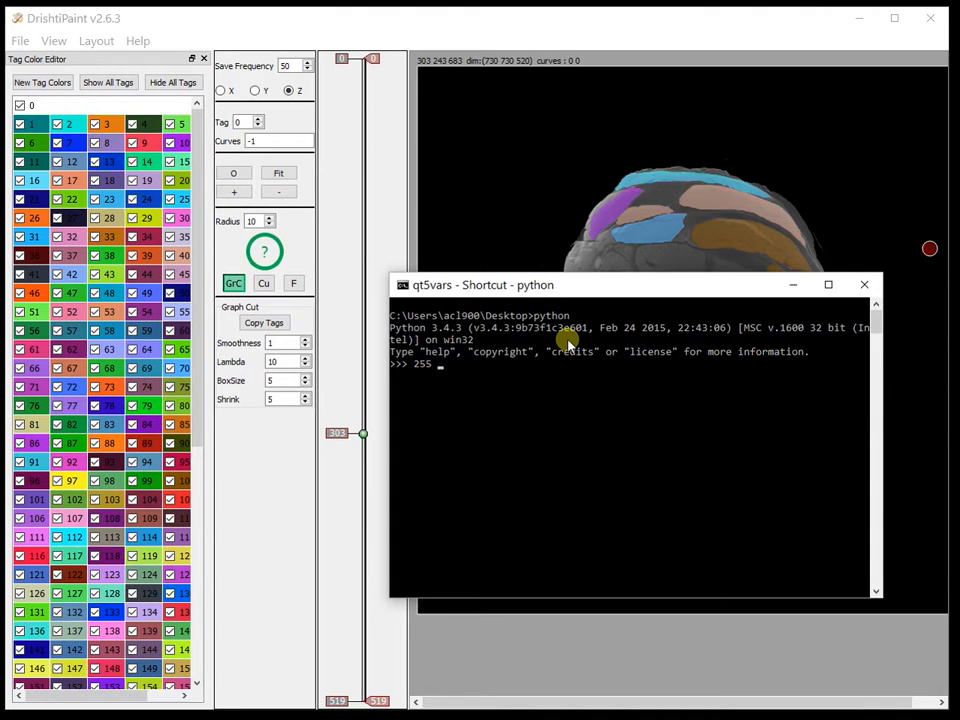
type("0.5")
key("Return")
type("255 * 0.4")
key("Return")
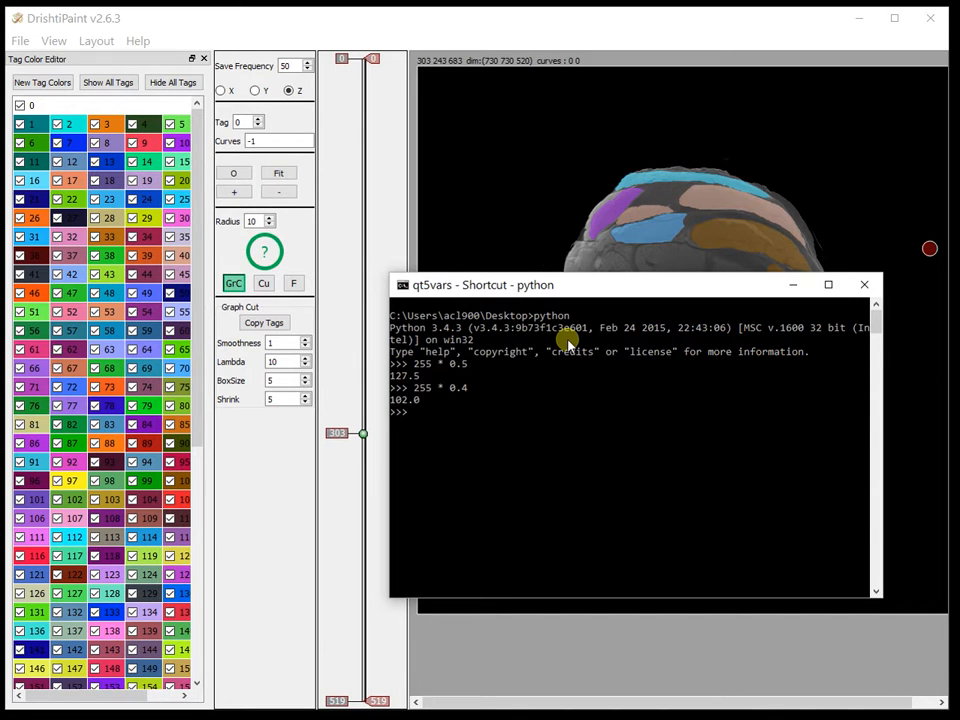
Compute shift-plus-scale combinations such as 160 + 255 * 0.35 and 170 + 255 * 0.3 in python
key("Up")
key("Home")
type("160 +")
key("Return")
key("Up")
key("BackSpace")
type("3")
key("Return")
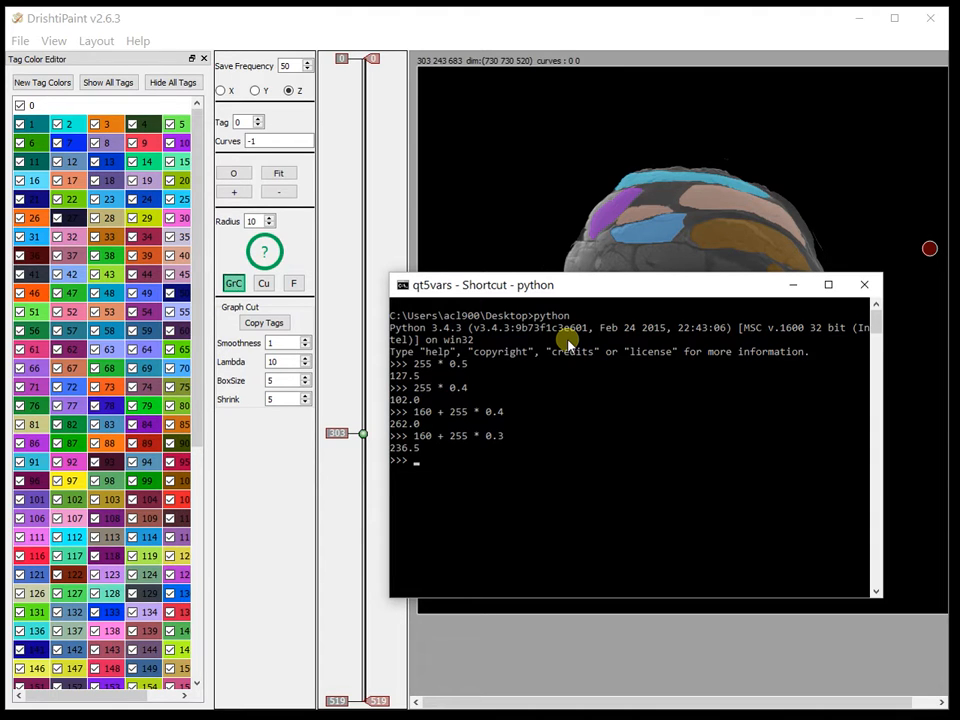
key("Up")
key("Left")
key("Left")
key("Left")
key("Left")
key("Left")
key("Left")
key("Left")
key("Left")
key("Left")
key("Left")
key("Left")
key("Left")
key("Left")
key("End")
key("BackSpace")
type("35")
key("Return")
key("Up")
key("BackSpace")
key("BackSpace")
type("4")
key("Return")
key("Up")
key("BackSpace")
type("35")
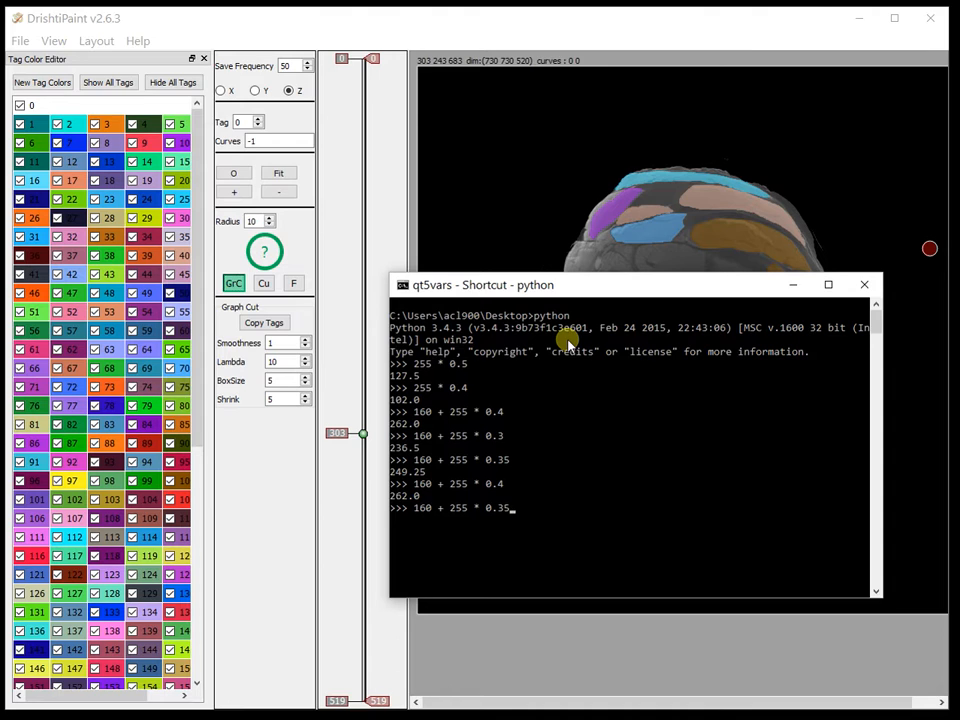
key("Return")
key("Up")
key("Left")
key("Left")
key("Left")
key("Left")
key("Left")
key("Left")
key("Left")
key("Left")
key("Left")
key("Left")
key("Left")
key("Left")
key("Left")
key("Left")
key("BackSpace")
type("7")
key("Return")
key("Up")
key("BackSpace")
key("Return")
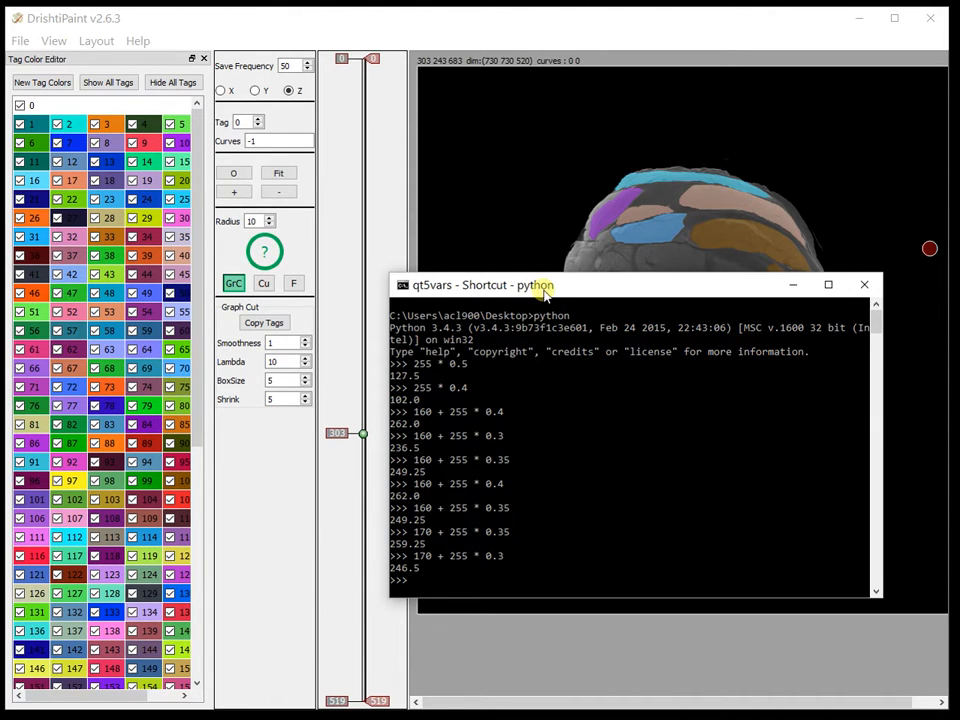
Move the console aside and start Extract Tagged Region for all tags (-1)
left_click_drag(546, 293, 959, 295)
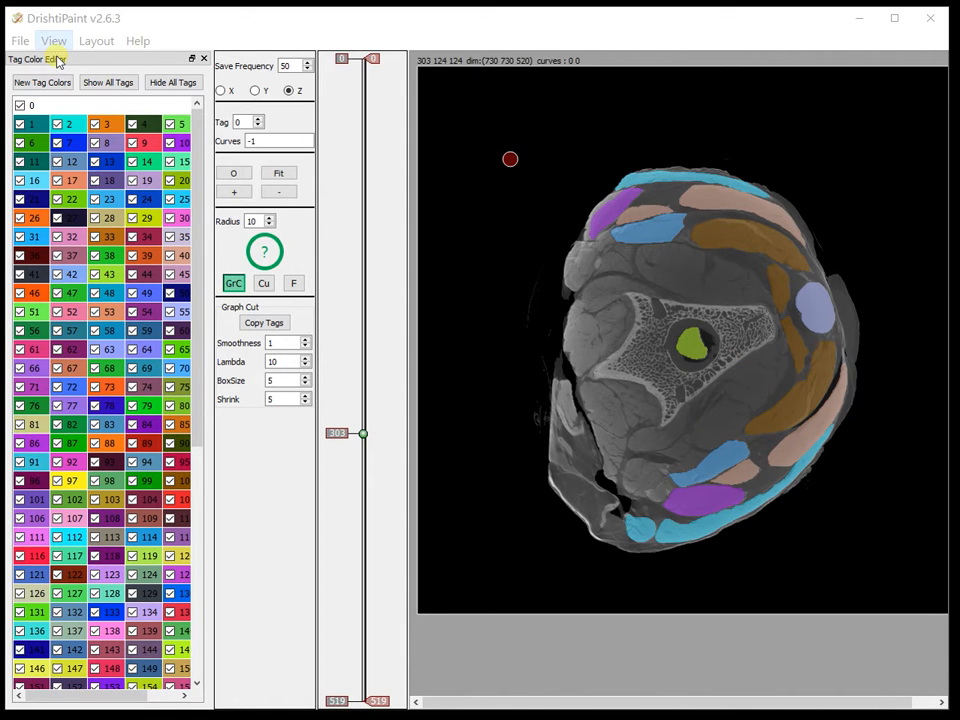
left_click(19, 41)
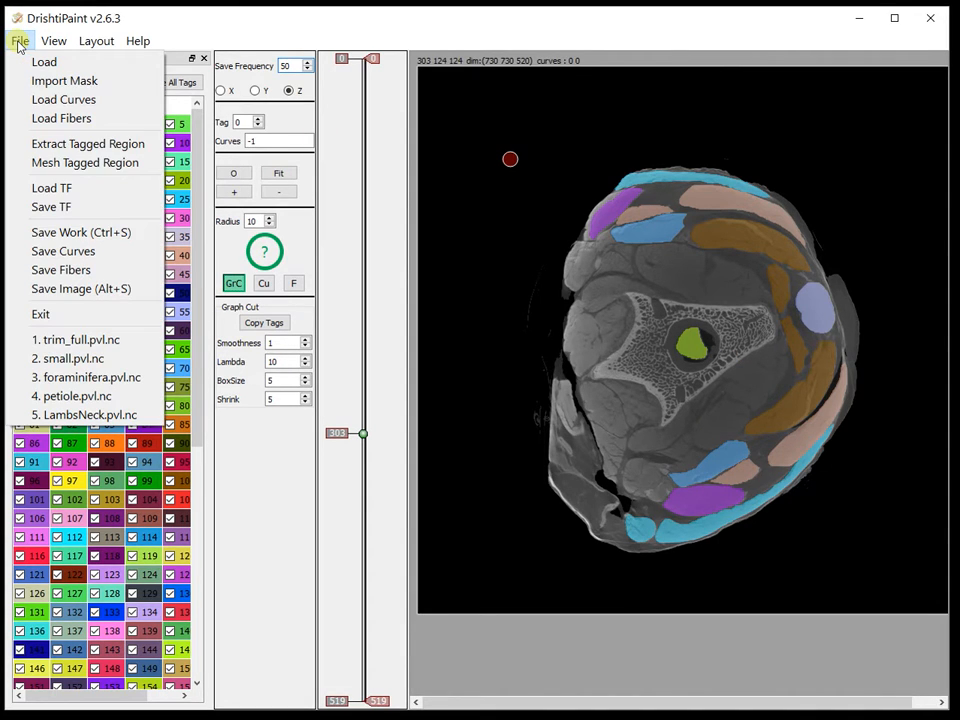
left_click(70, 145)
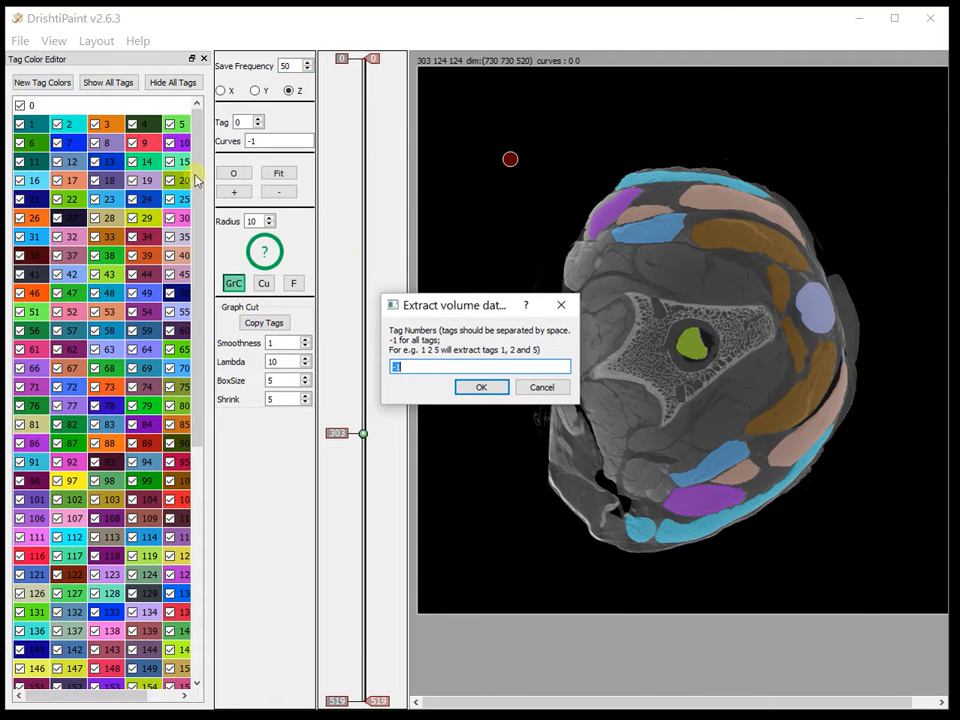
left_click(481, 386)
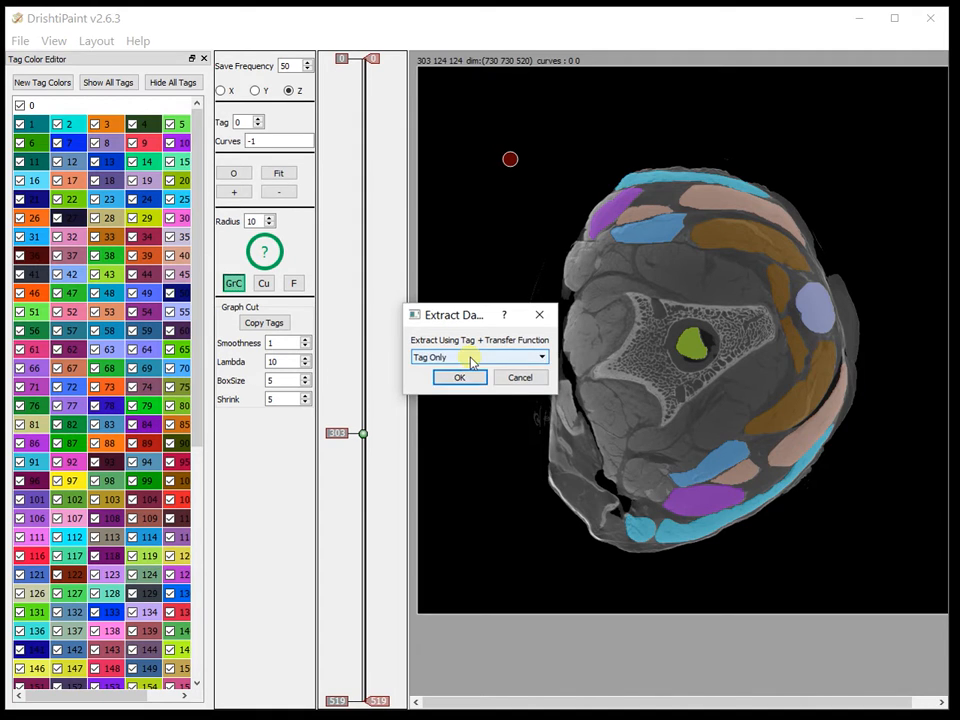
Choose the Tomogram + Tags extraction mode and confirm
left_click(471, 358)
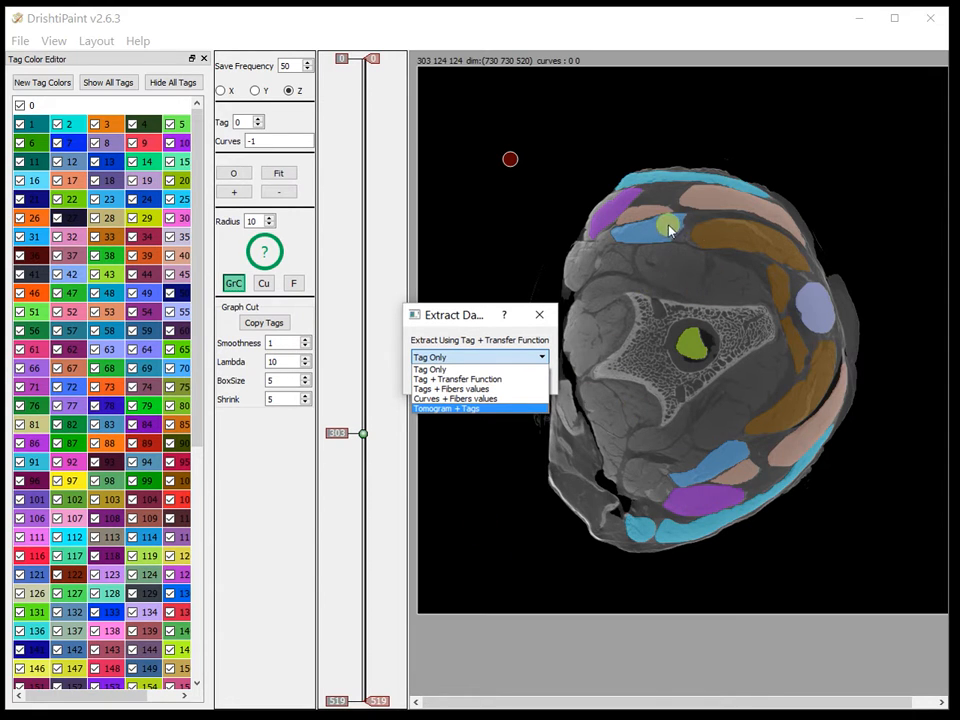
left_click(443, 414)
left_click(455, 379)
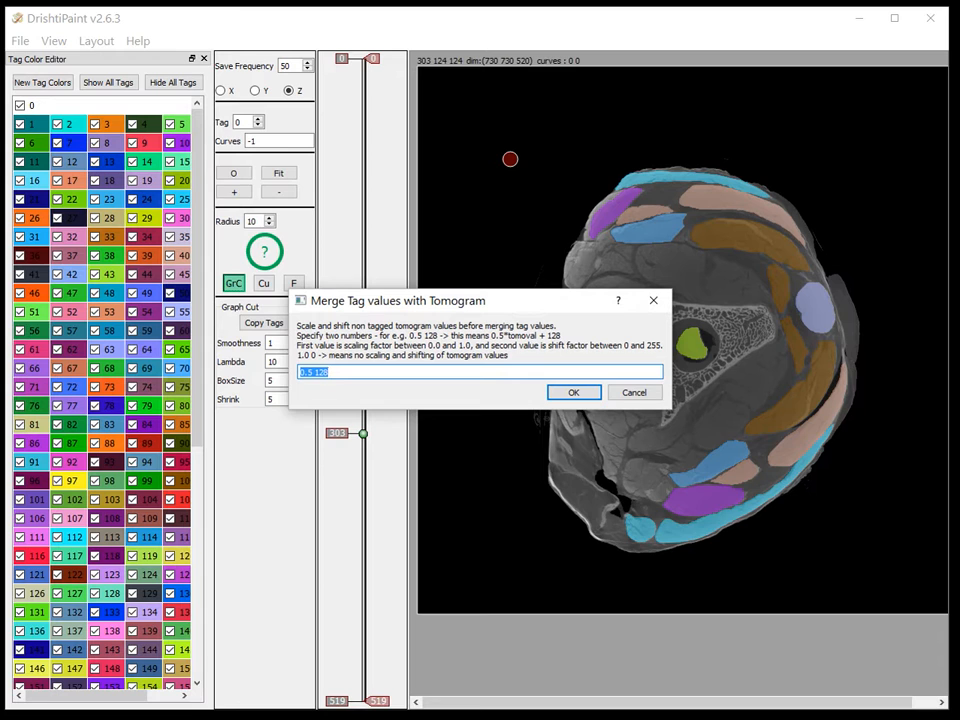
Set the merge scale and shift for non-tagged tomogram values to 0.3 170 and confirm
left_click_drag(959, 358, 786, 343)
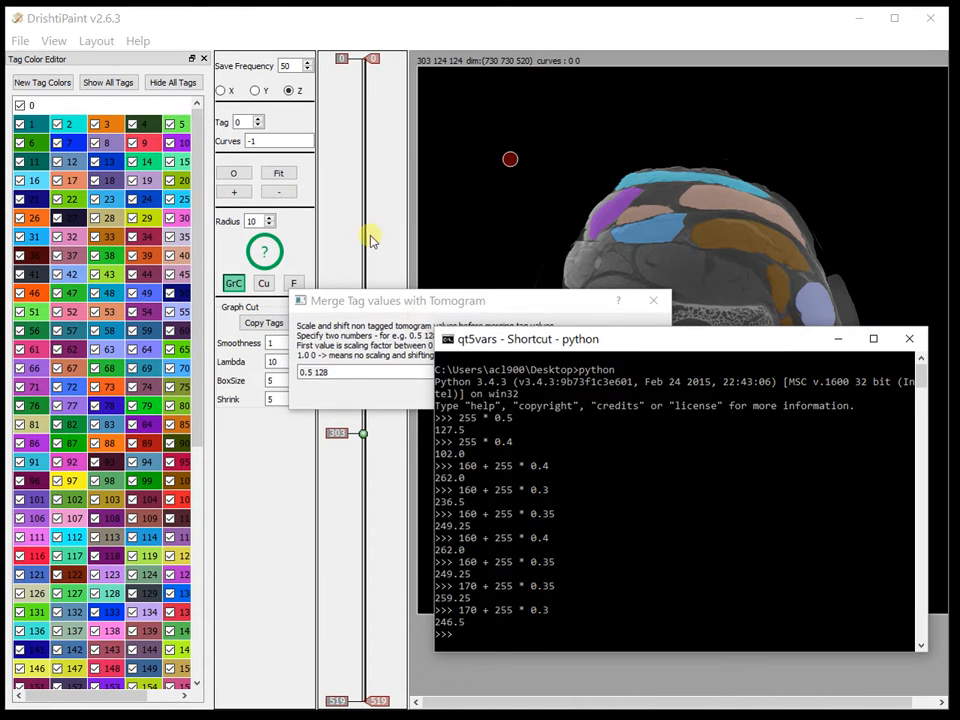
left_click_drag(389, 300, 364, 206)
left_click(307, 276)
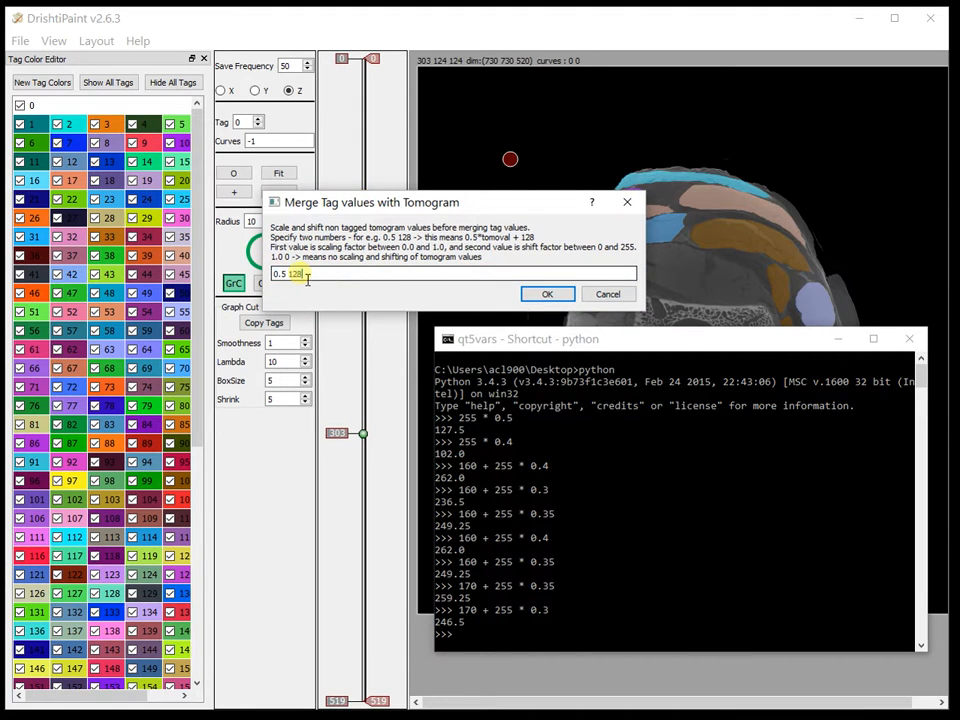
left_click(283, 277)
key("BackSpace")
type("3")
key("Right")
key("Right")
key("shift+Right")
key("shift+Right")
key("BackSpace")
type("70")
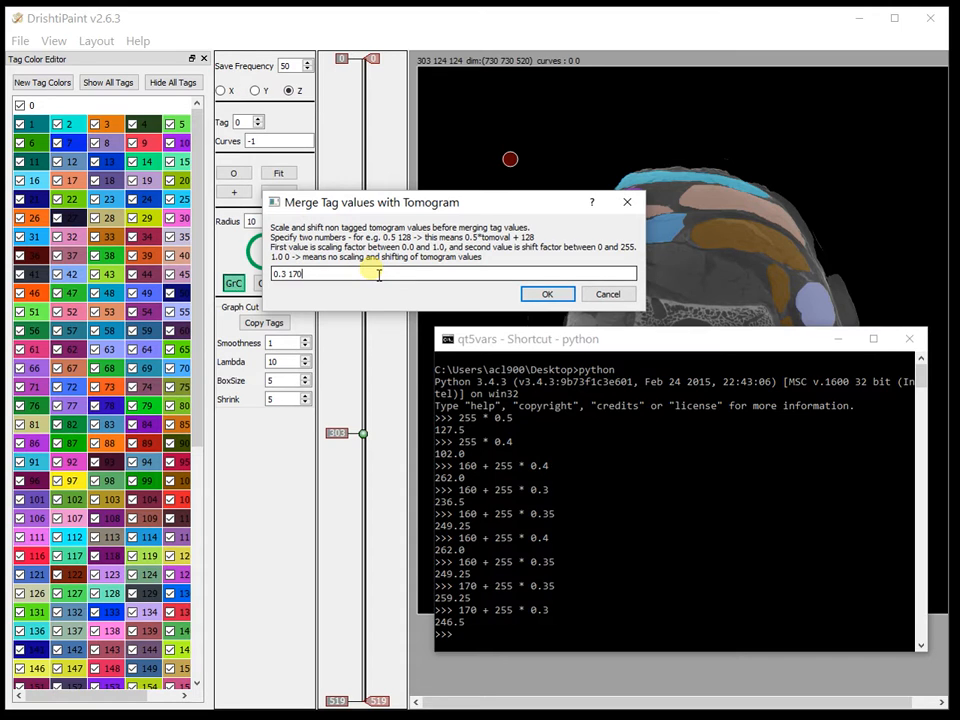
left_click(550, 295)
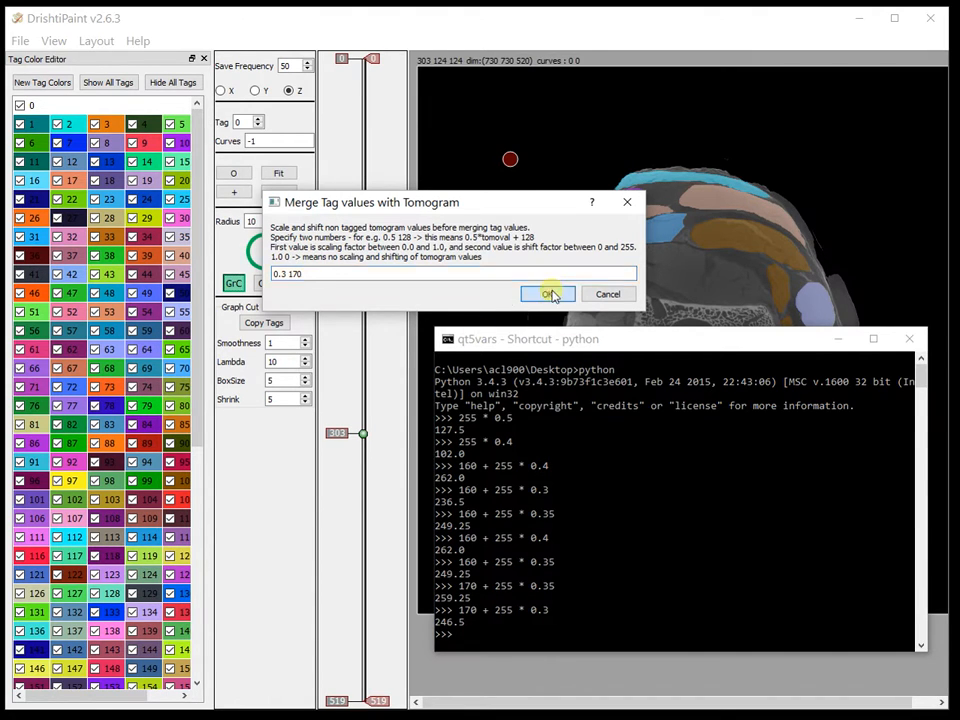
Accept a tag width of 10 for merging tagged voxel values
left_click_drag(397, 284, 411, 160)
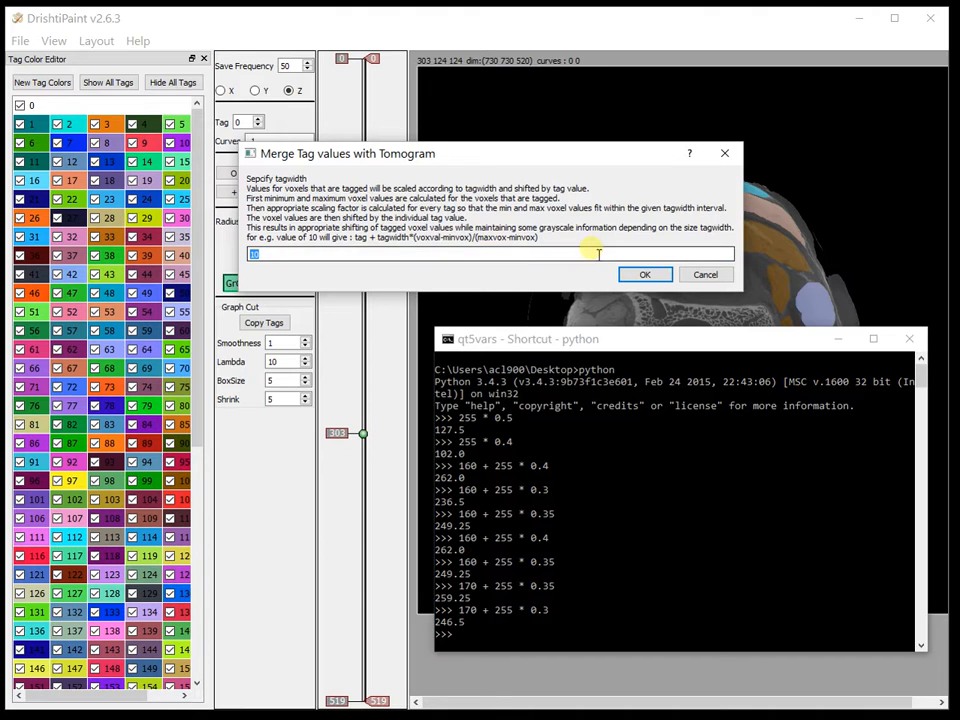
left_click(281, 257)
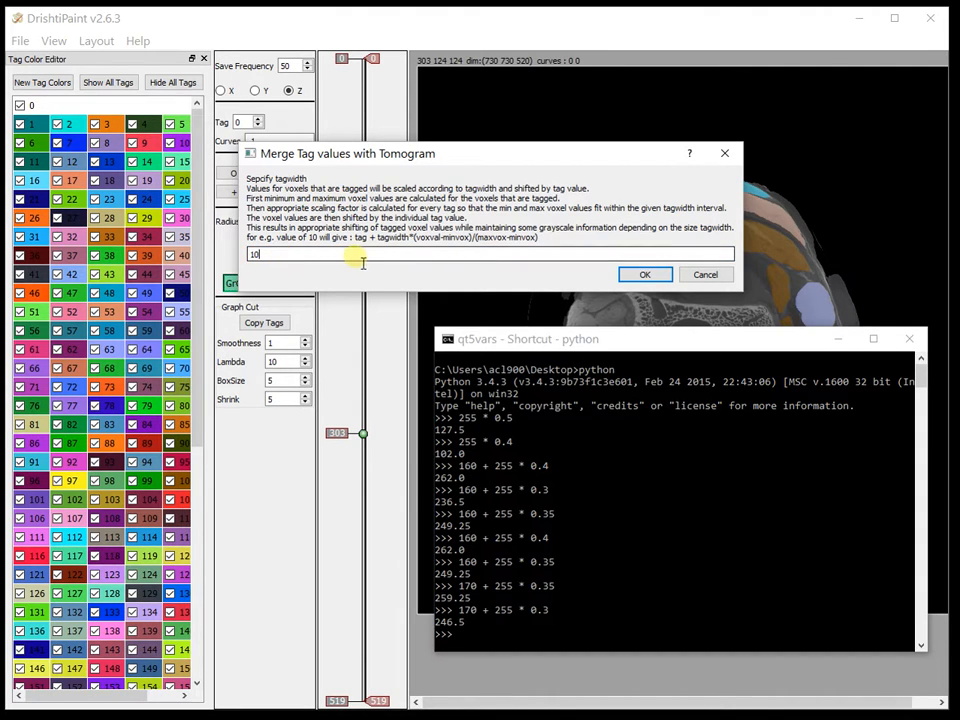
left_click_drag(362, 168, 265, 424)
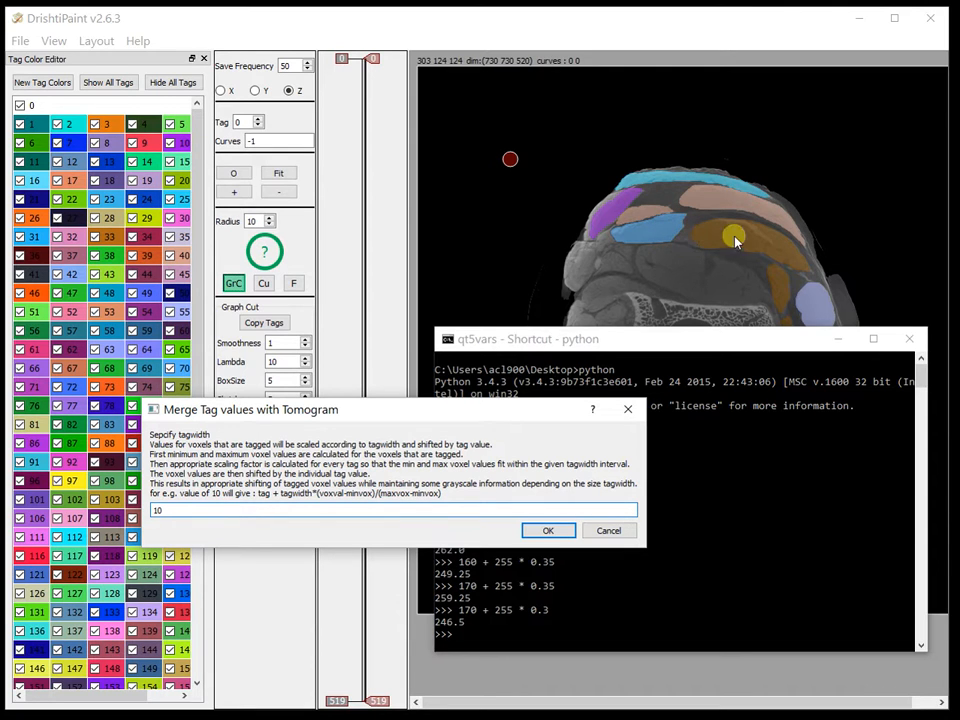
left_click_drag(480, 410, 501, 348)
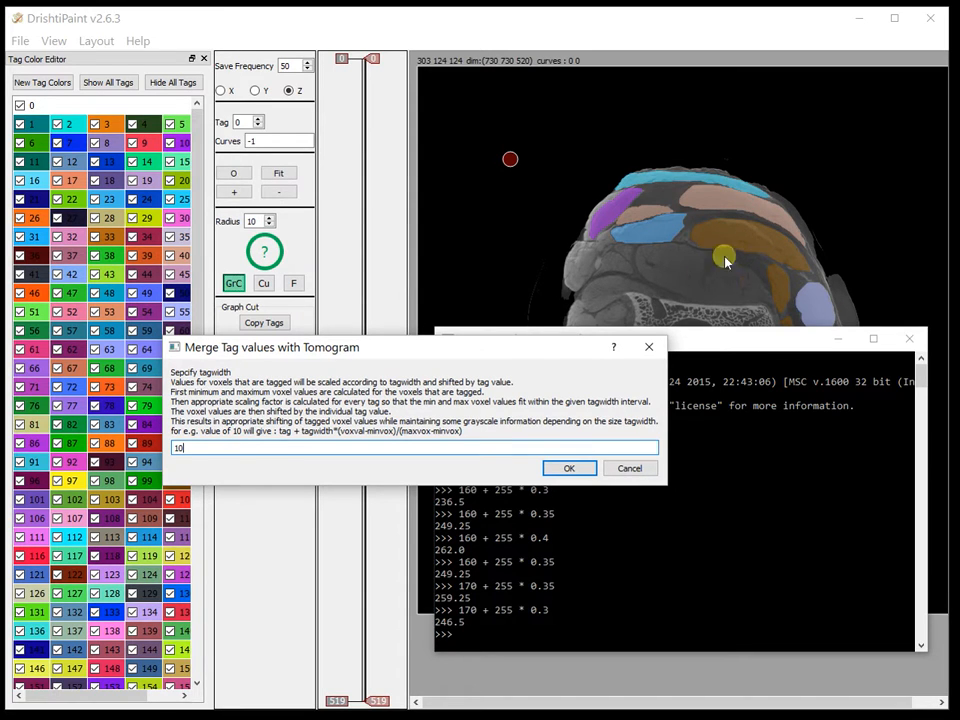
left_click(211, 449)
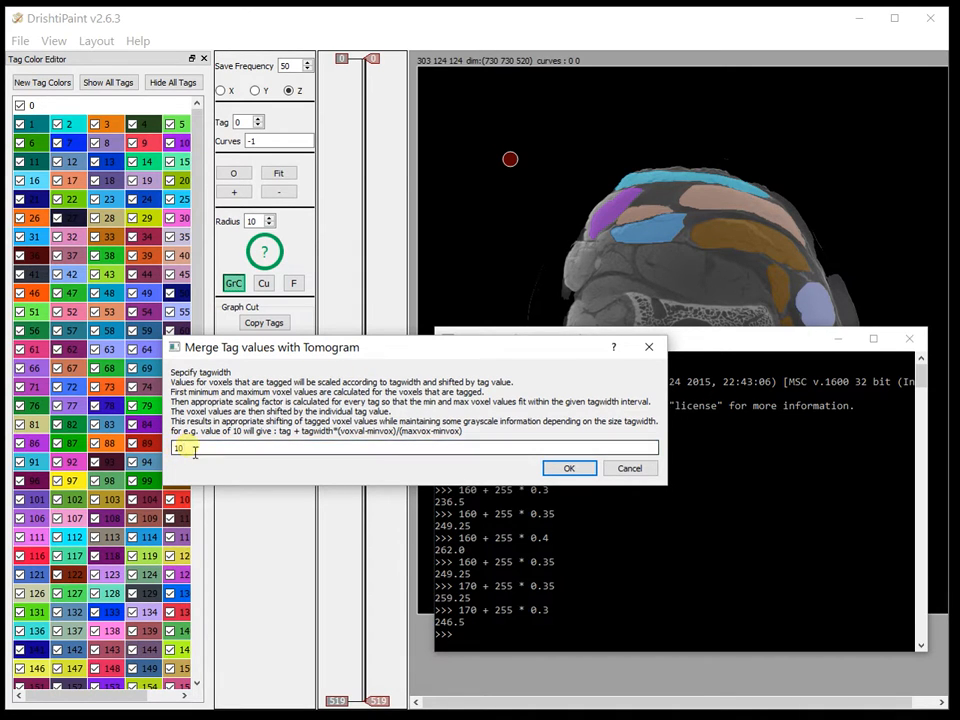
left_click_drag(326, 354, 353, 268)
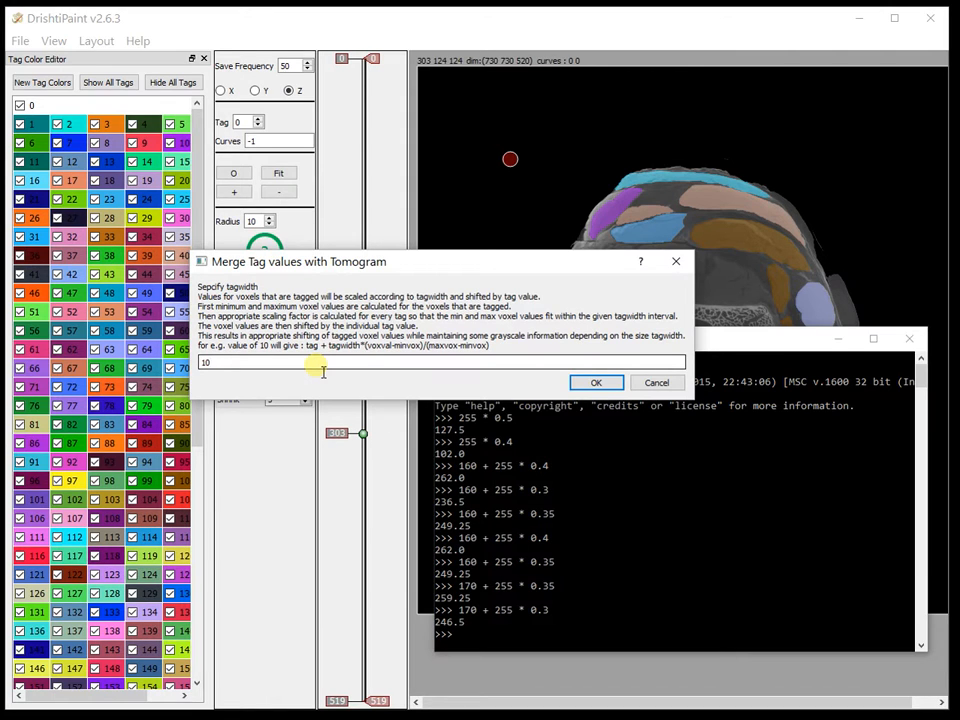
left_click(595, 384)
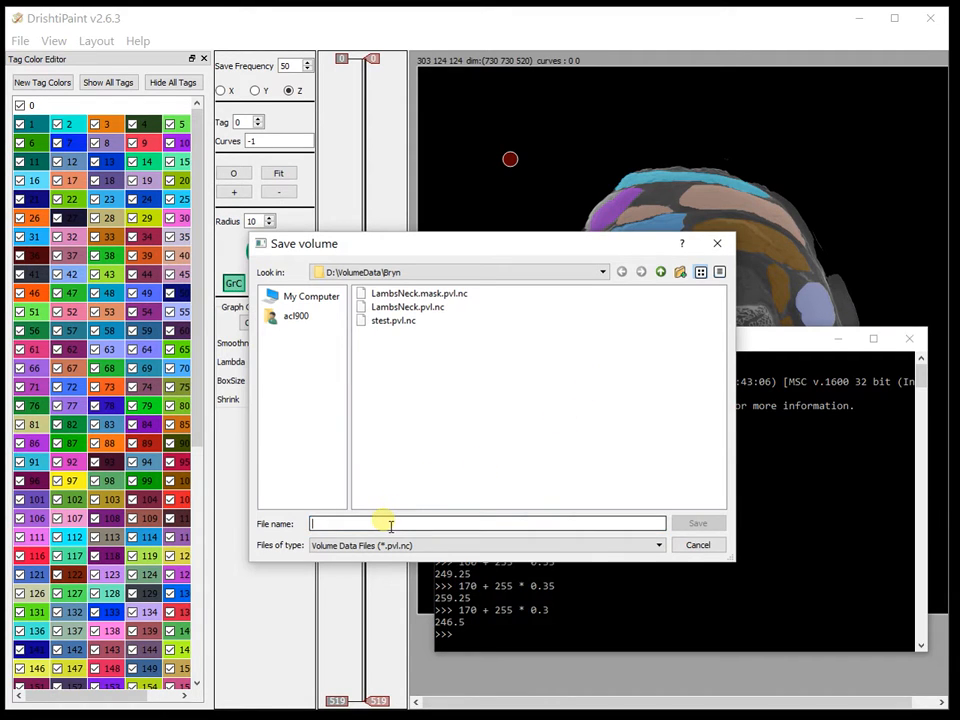
Save the extracted volume as test
type("test")
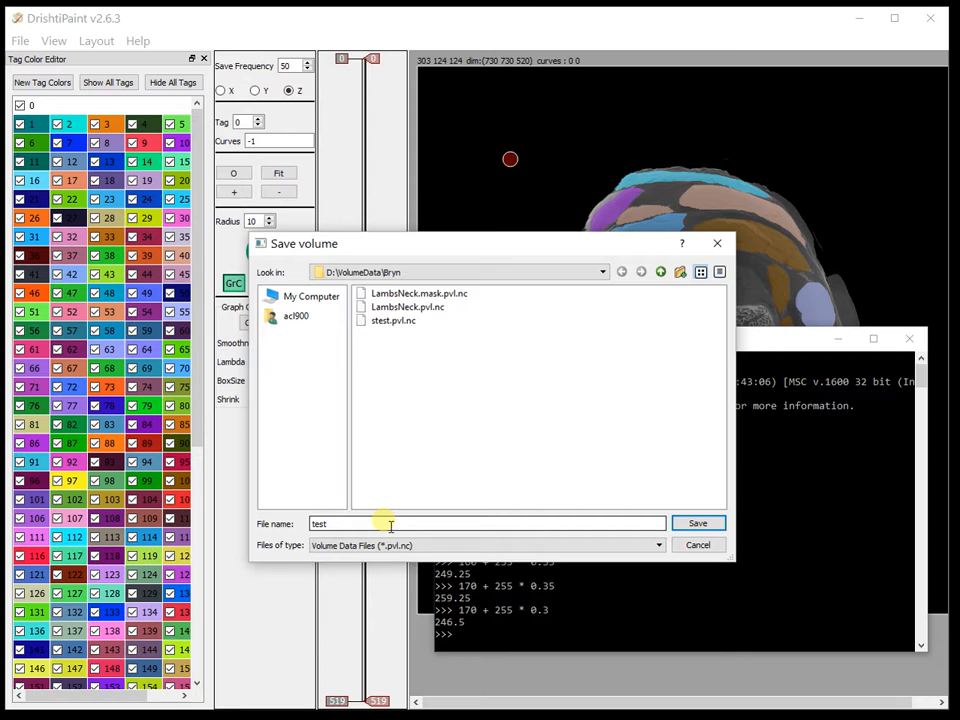
key("Return")
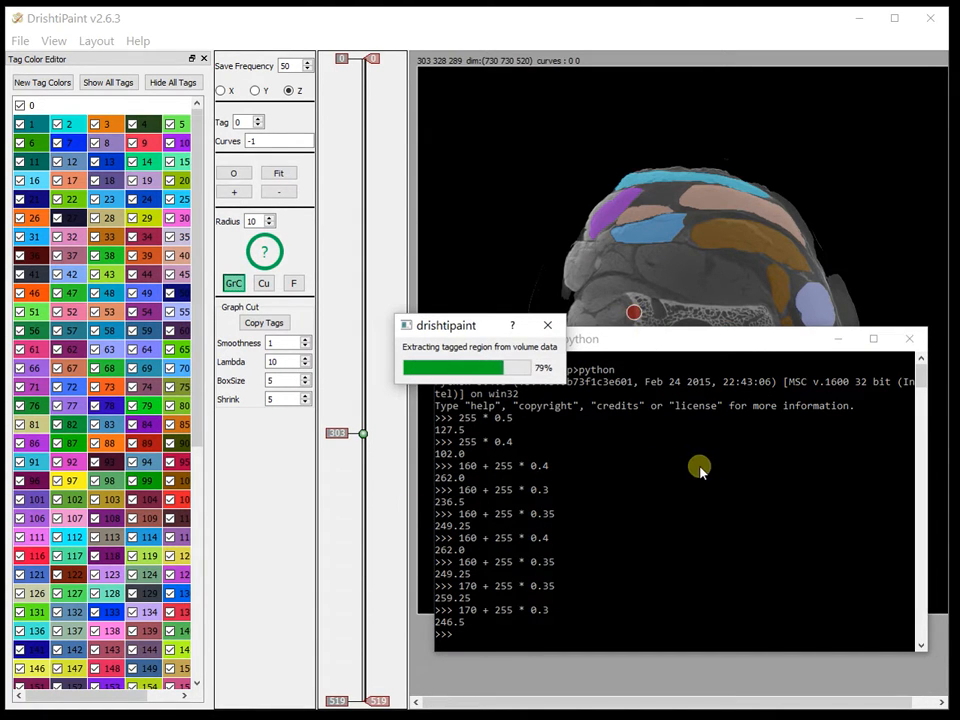
left_click(510, 378)
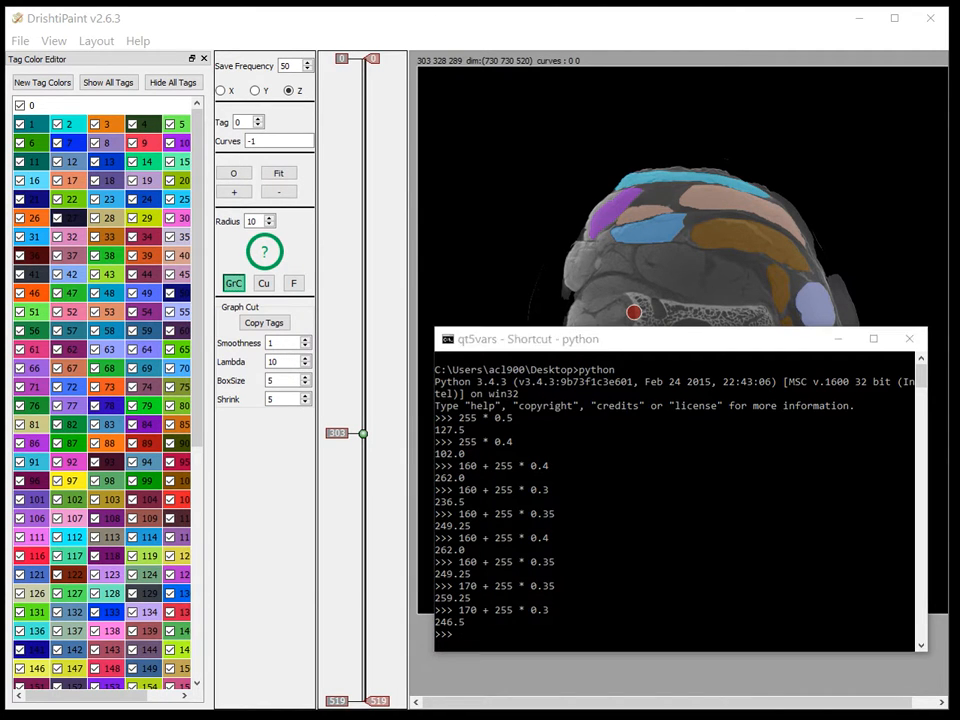
Bring up the Drishti window and move it aside
left_click(838, 339)
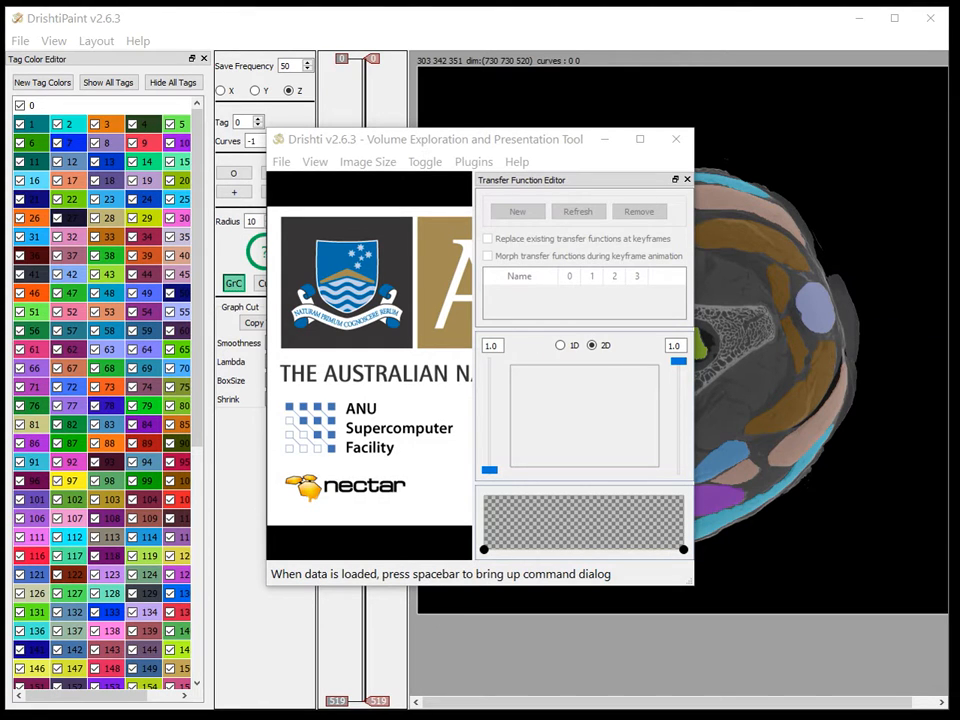
left_click_drag(454, 138, 308, 85)
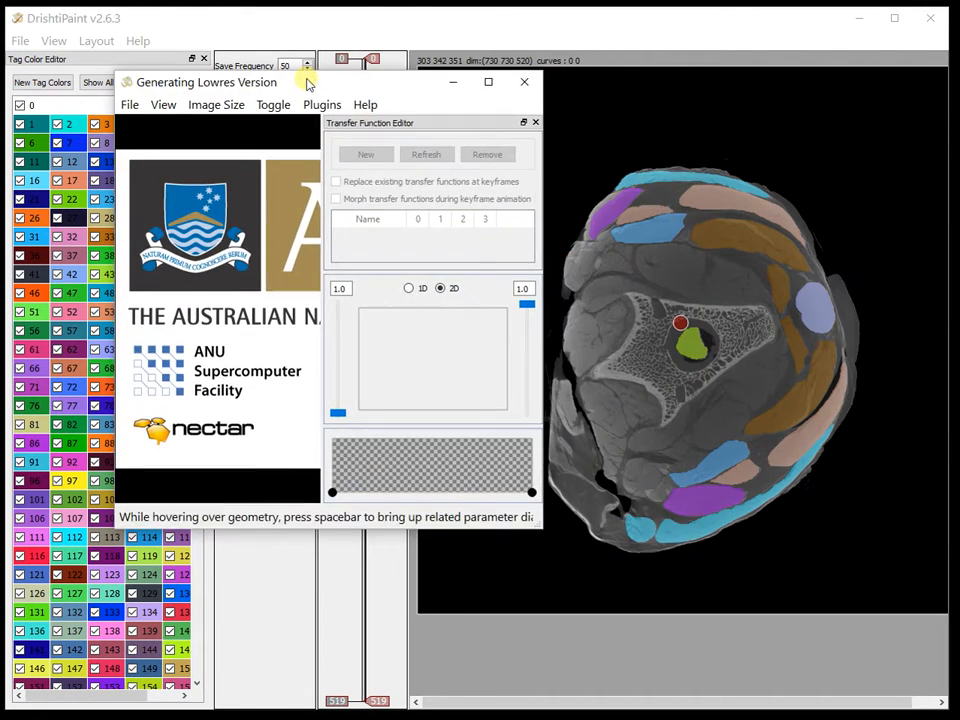
Undock the Transfer Function Editor from the Drishti window and position it beside the loading volume
left_click_drag(397, 122, 729, 150)
left_click_drag(440, 373, 418, 197)
left_click_drag(406, 328, 276, 168)
Toggle high-resolution rendering and rotate the extracted volume to inspect it from different angles
key("F2")
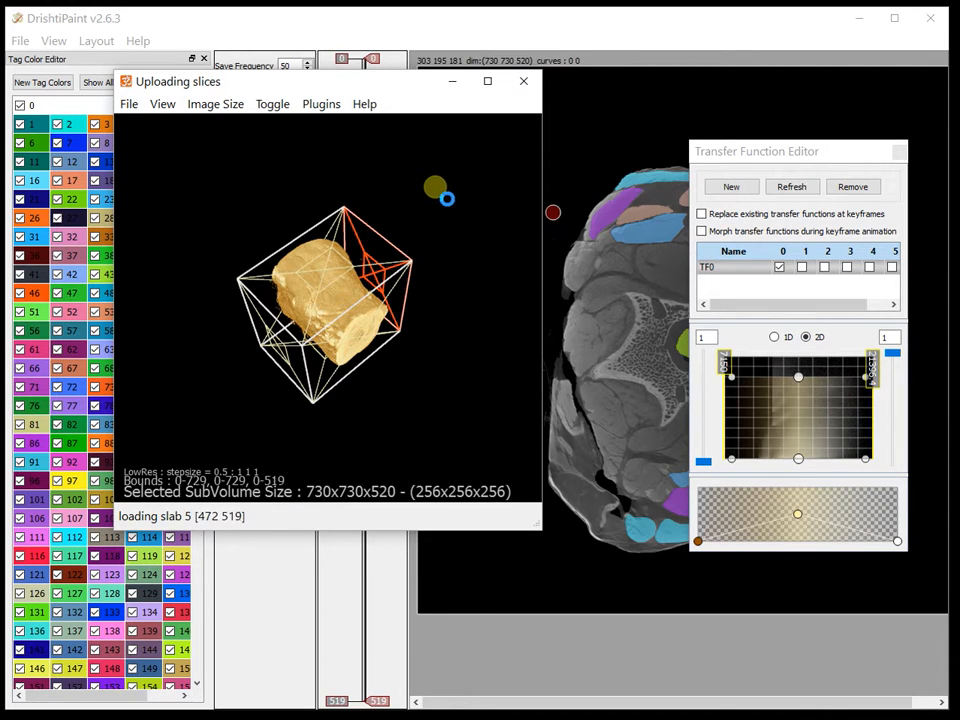
left_click_drag(384, 302, 400, 283)
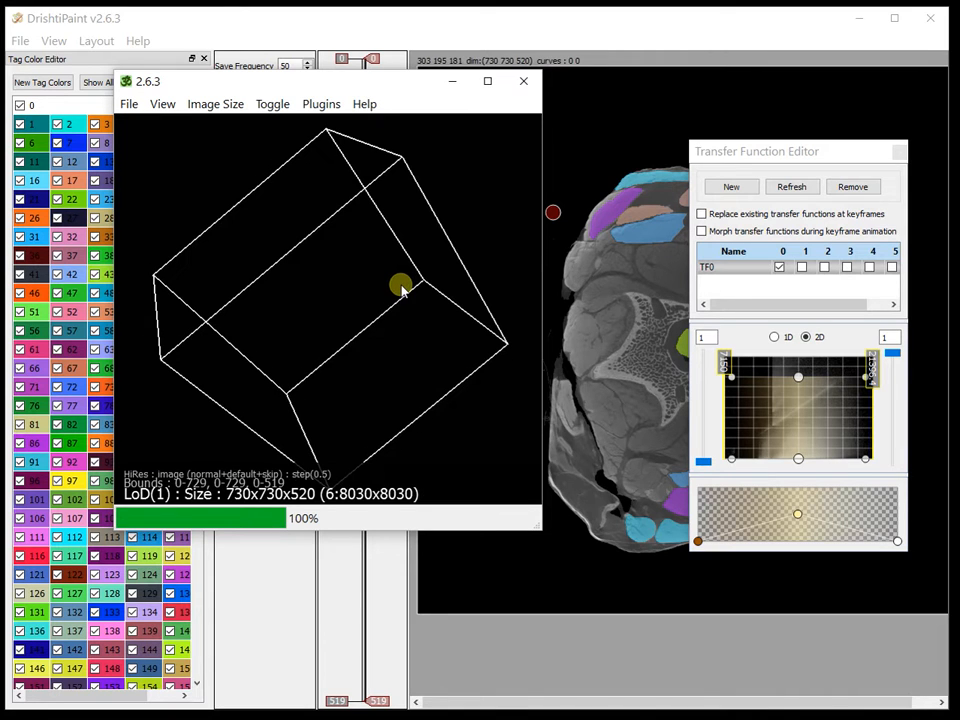
key("F2")
left_click_drag(341, 267, 369, 283)
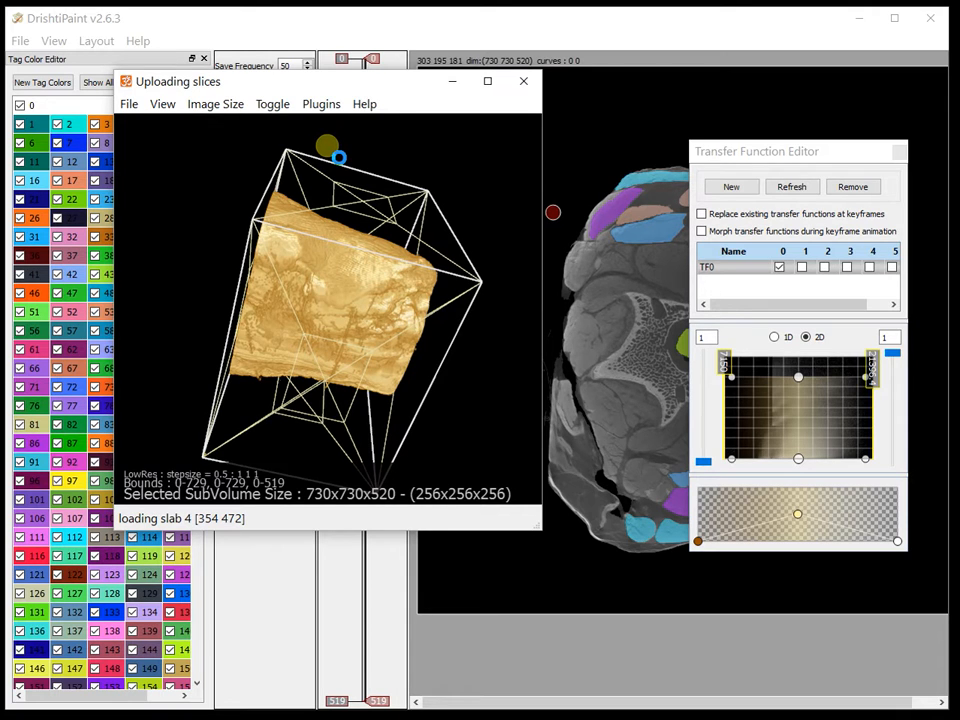
left_click_drag(339, 158, 411, 315)
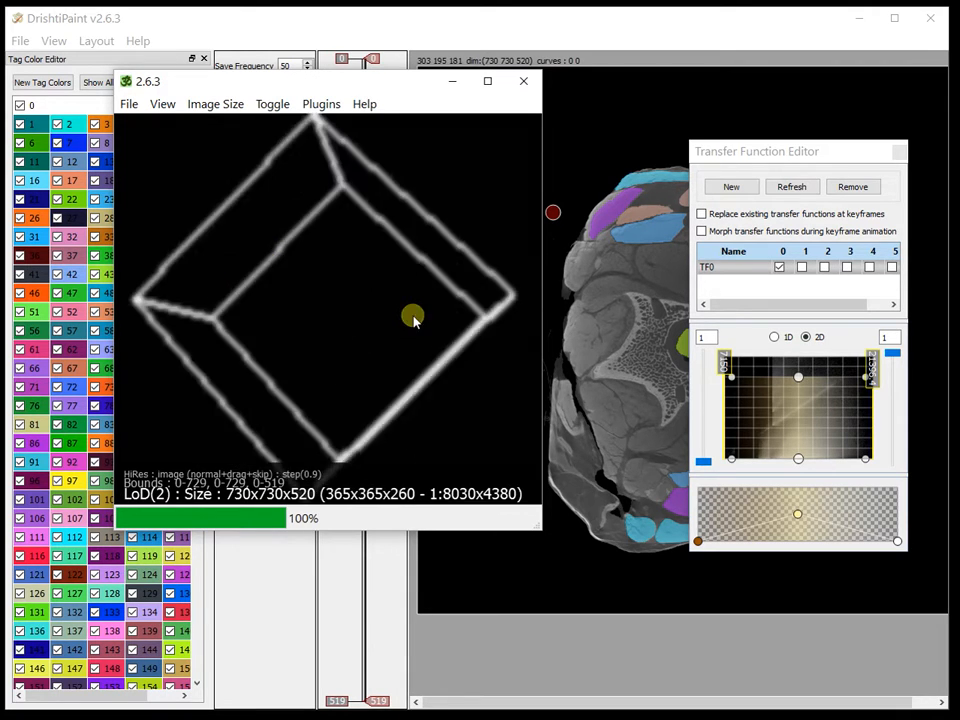
Adjust the 2D transfer function's control points to change the opacity and colouring of the rendered volume
left_click_drag(731, 461, 723, 461)
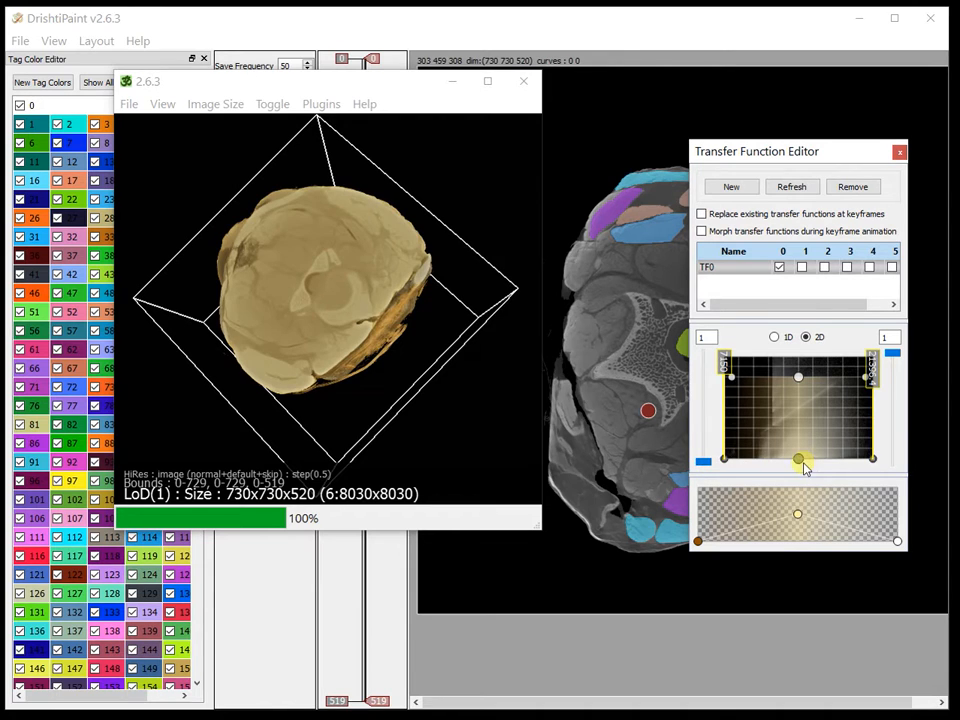
left_click_drag(322, 400, 349, 328)
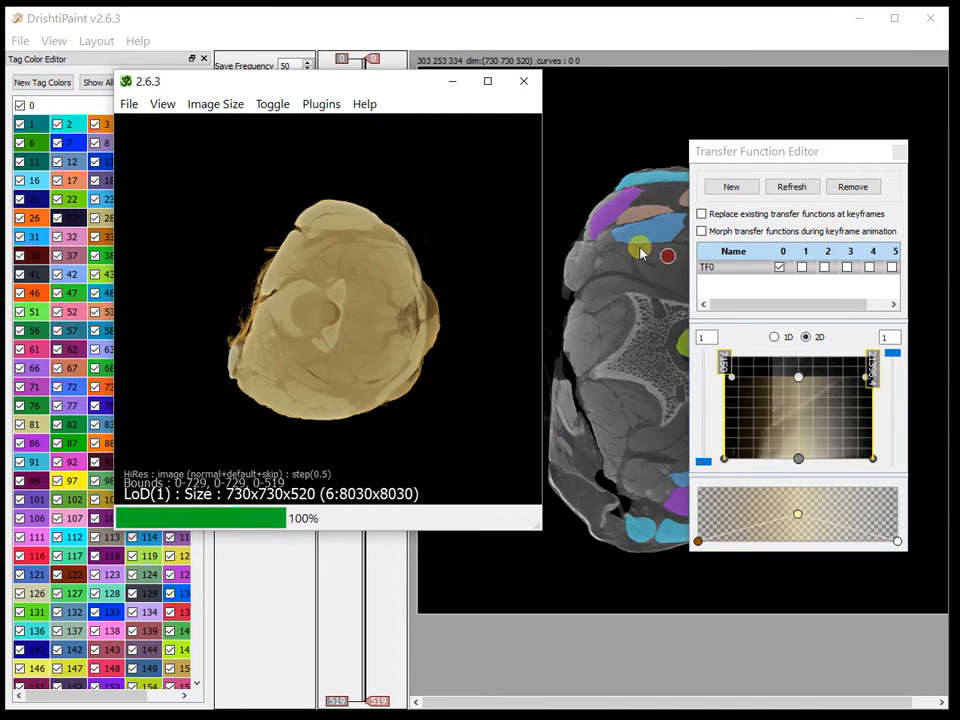
left_click_drag(799, 377, 800, 354)
left_click_drag(874, 460, 906, 467)
left_click_drag(867, 359, 949, 369)
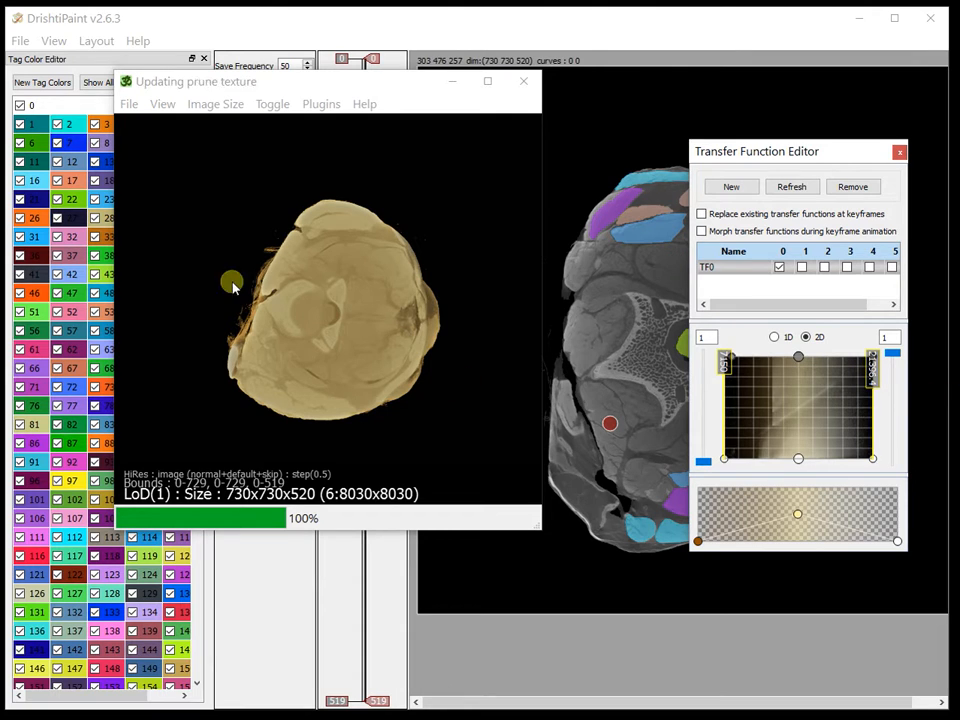
Move the first Drishti window aside and load the volume into a second Drishti window
left_click_drag(268, 88, 197, 58)
left_click_drag(516, 145, 626, 220)
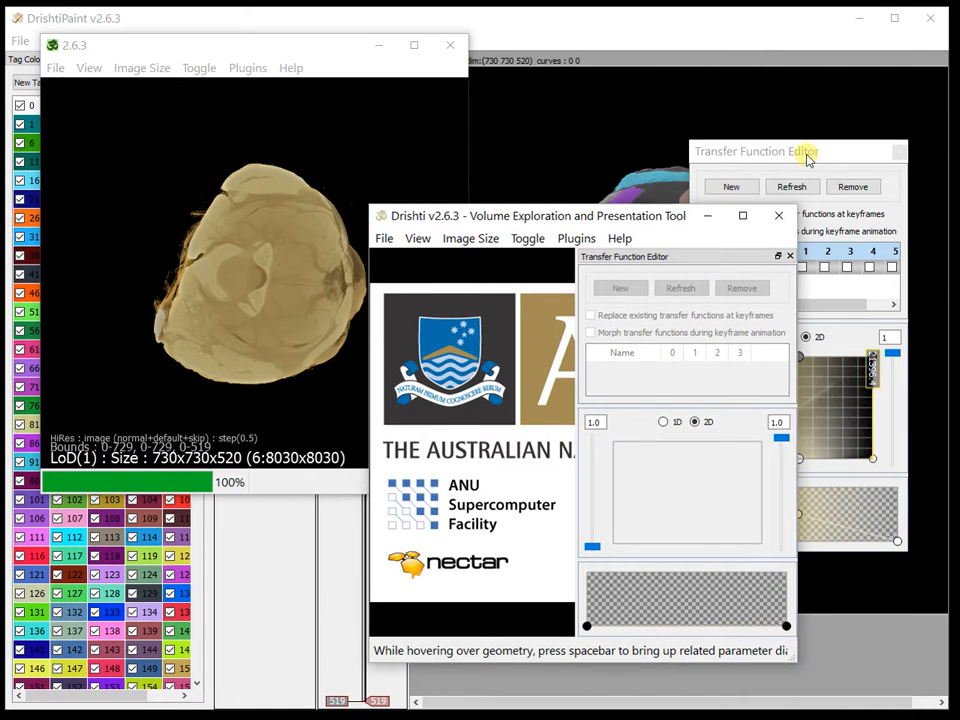
left_click_drag(804, 153, 810, 75)
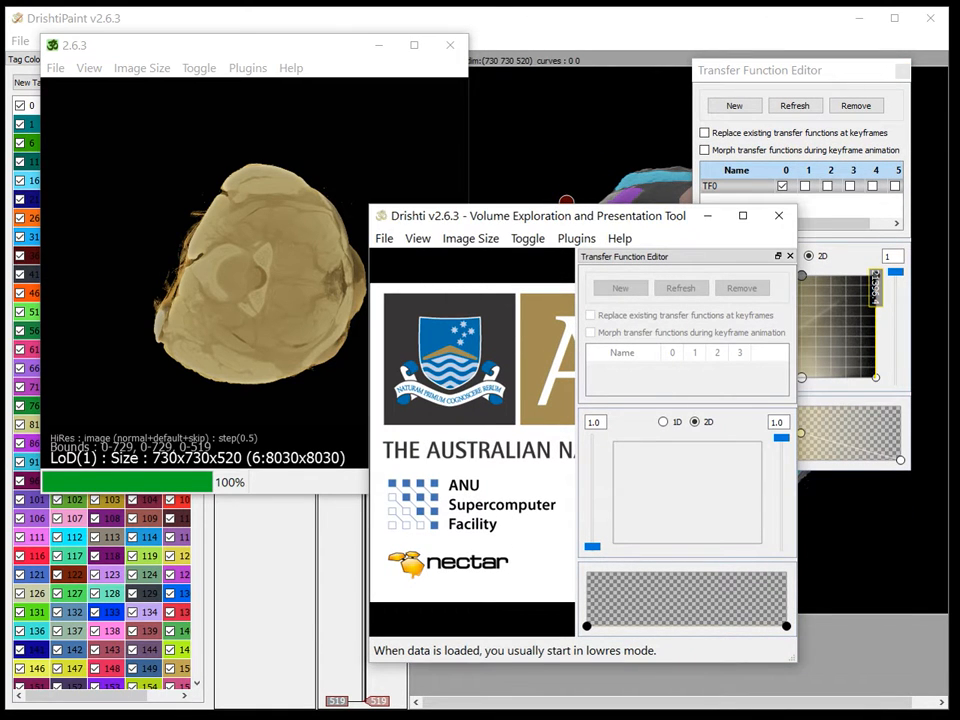
left_click_drag(671, 422, 645, 325)
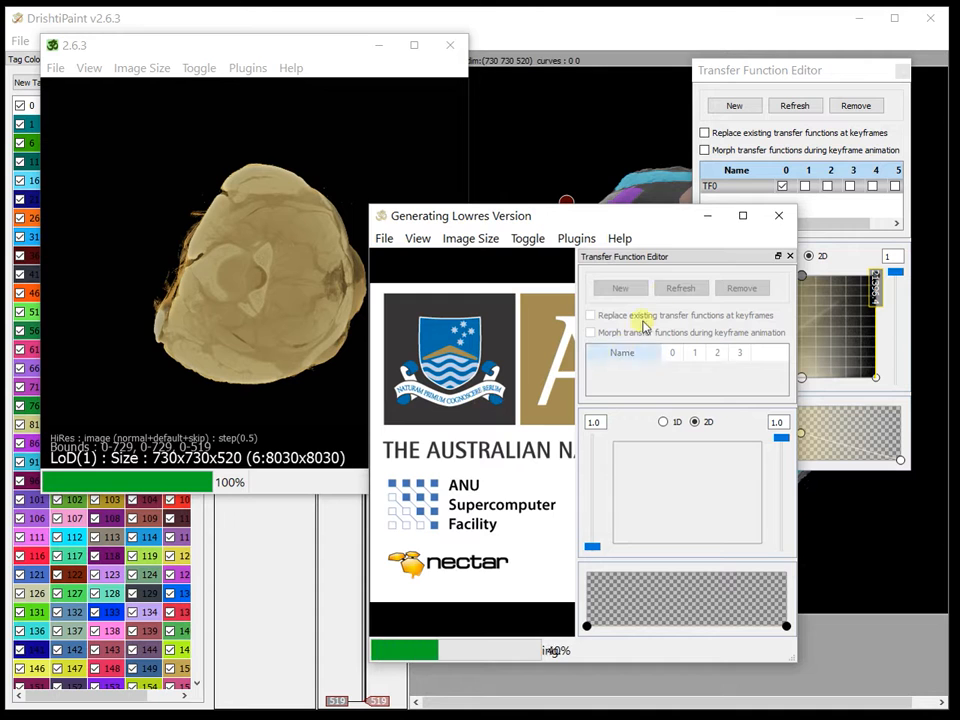
Undock the second window's Transfer Function Editor and arrange the editors and windows side by side
left_click_drag(634, 251, 251, 154)
left_click_drag(755, 80, 616, 77)
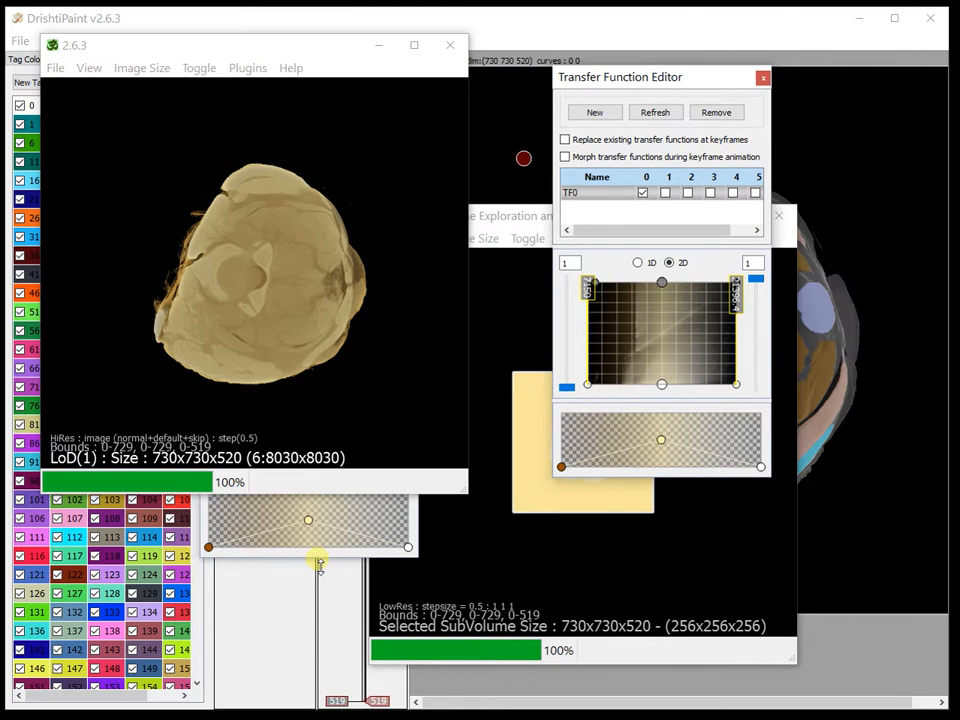
left_click(320, 565)
left_click_drag(595, 227, 955, 297)
left_click_drag(649, 75, 701, 161)
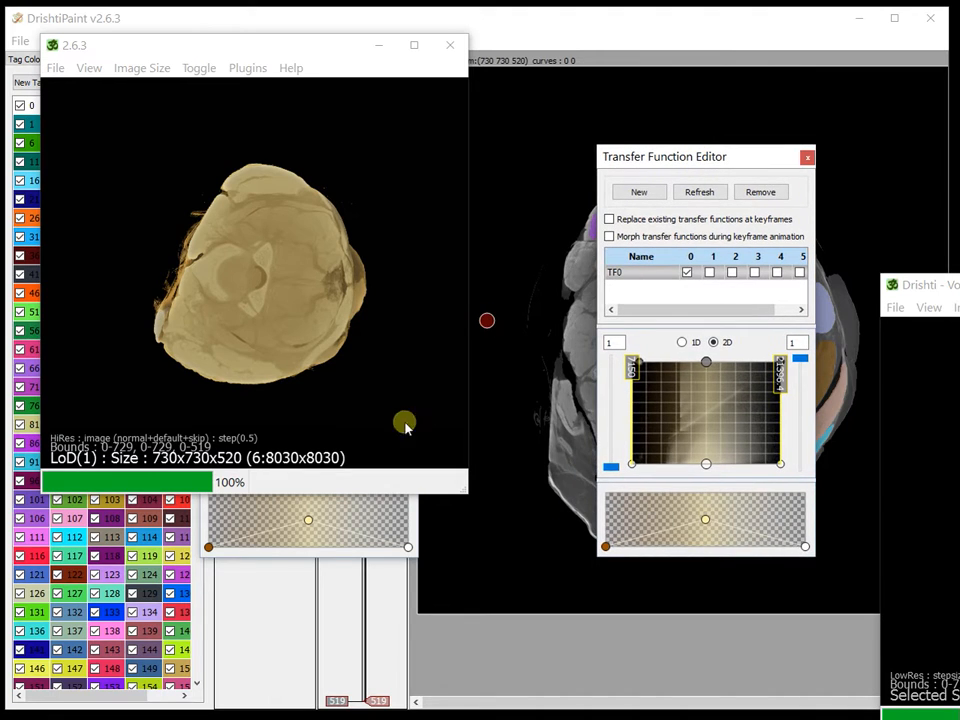
Reshape the first window's 2D transfer function widget points, then bring the second Drishti window back into view
left_click(311, 550)
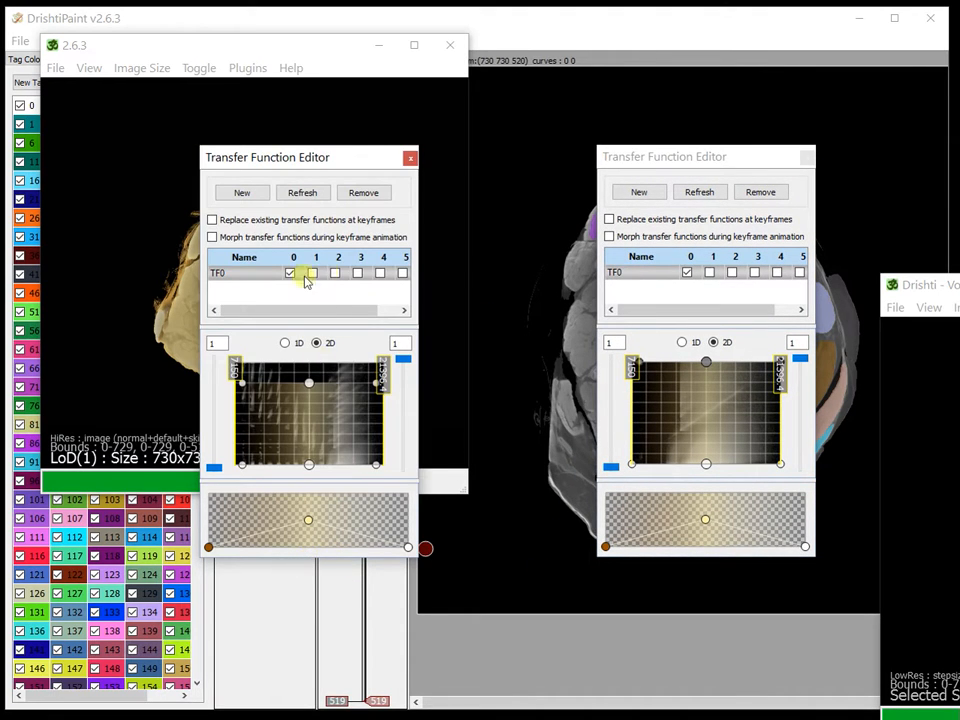
left_click_drag(377, 467, 272, 469)
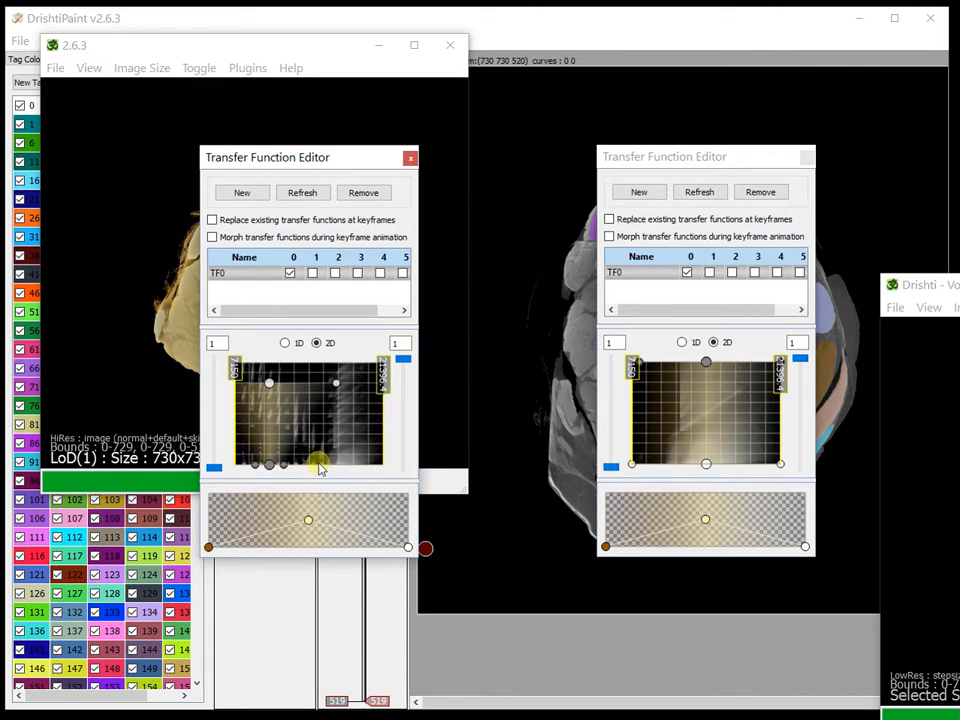
left_click_drag(269, 463, 294, 446)
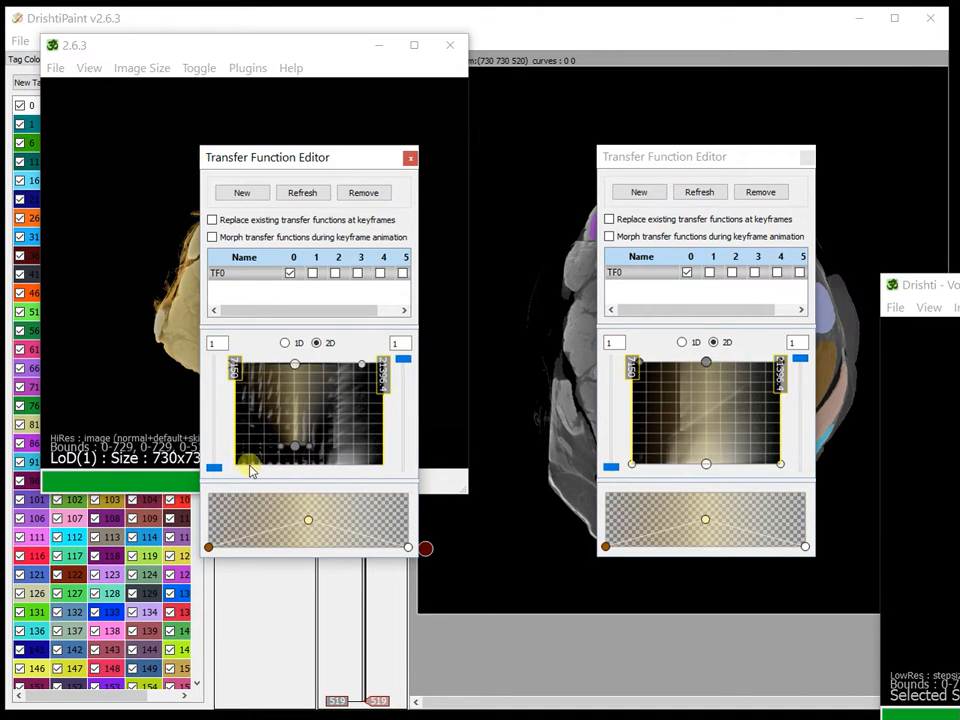
left_click_drag(275, 435, 347, 472)
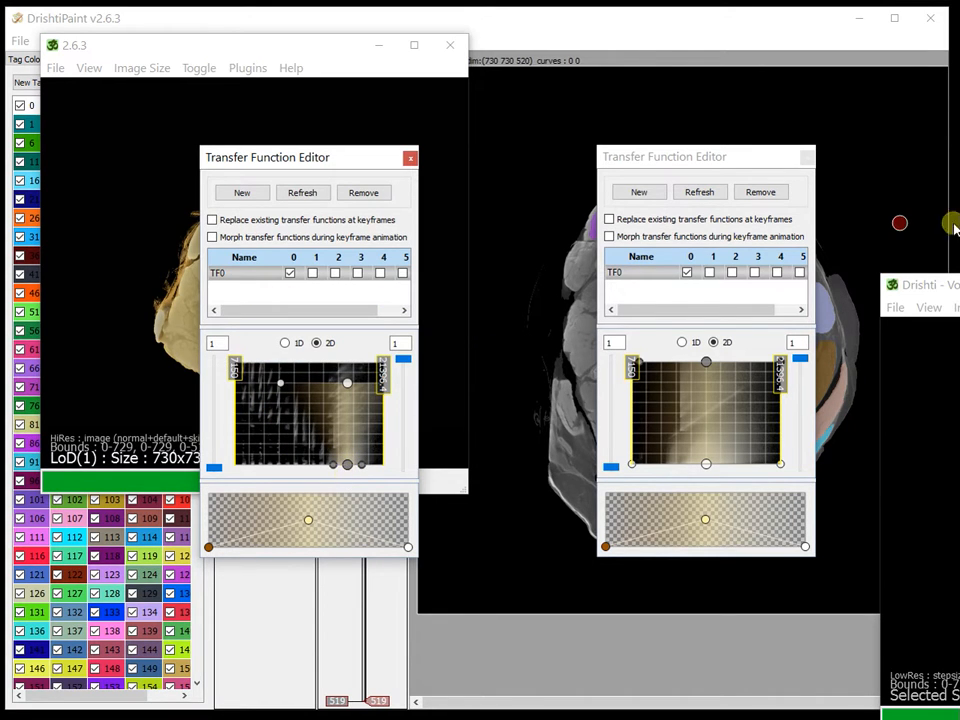
left_click_drag(950, 285, 597, 145)
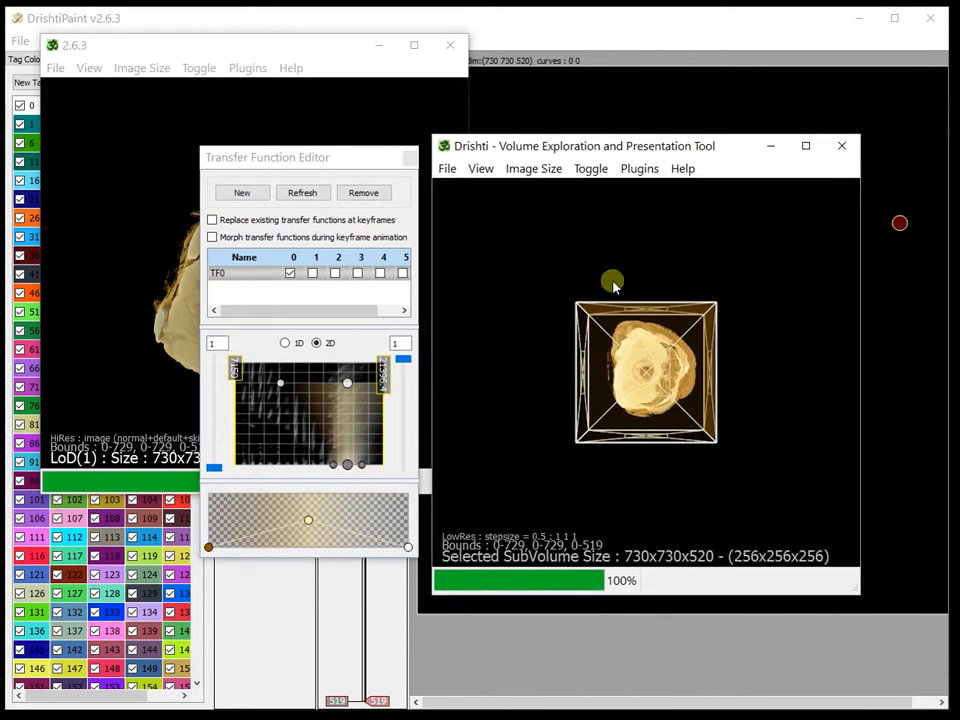